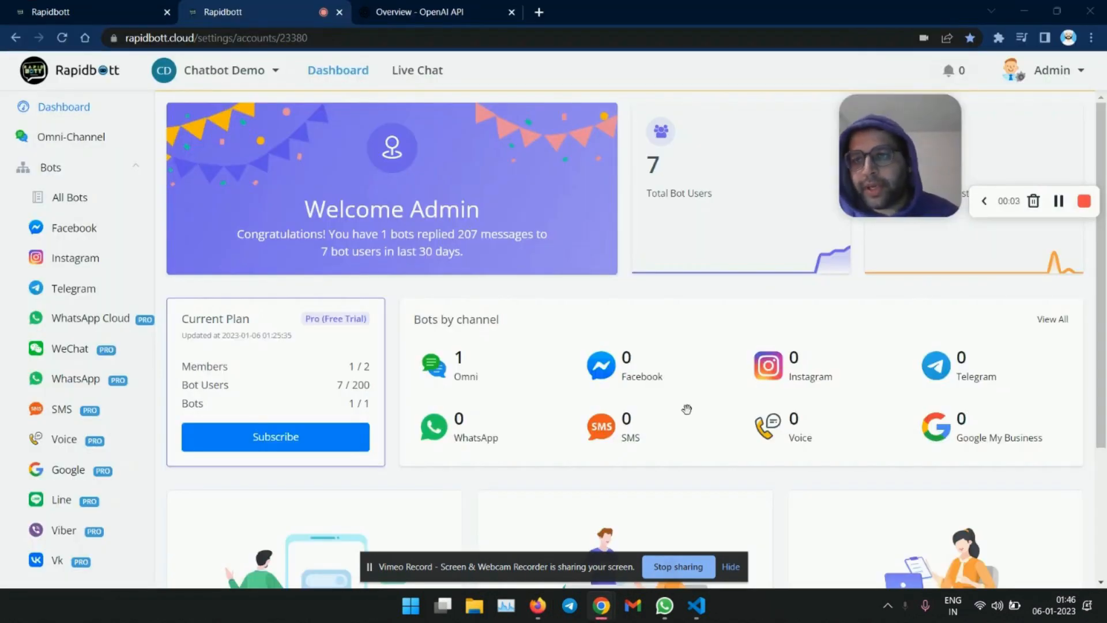
- Browse the dashboard sidebar and view the API keys page in the OpenAI account
scroll(83, 201, down, 2)
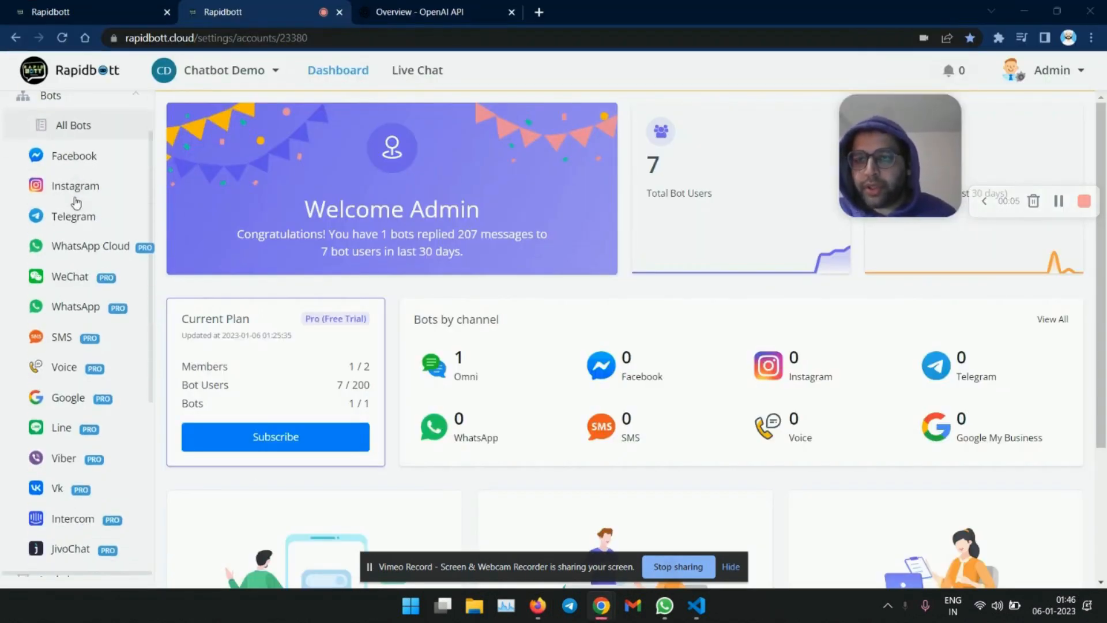
scroll(86, 183, down, 5)
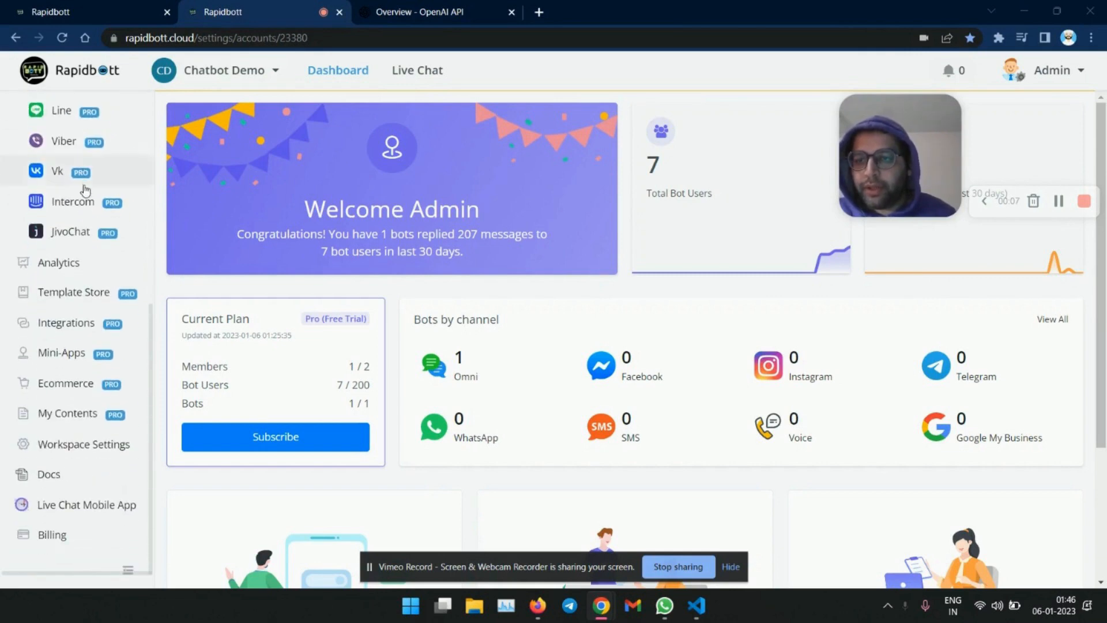
scroll(84, 185, up, 4)
scroll(81, 216, up, 3)
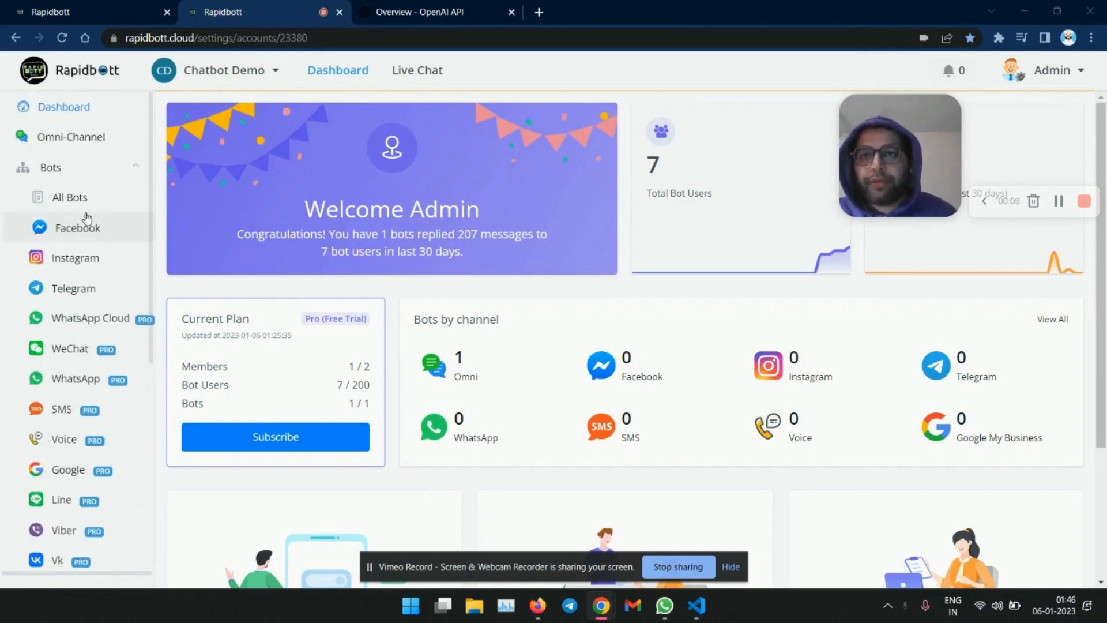
click(440, 14)
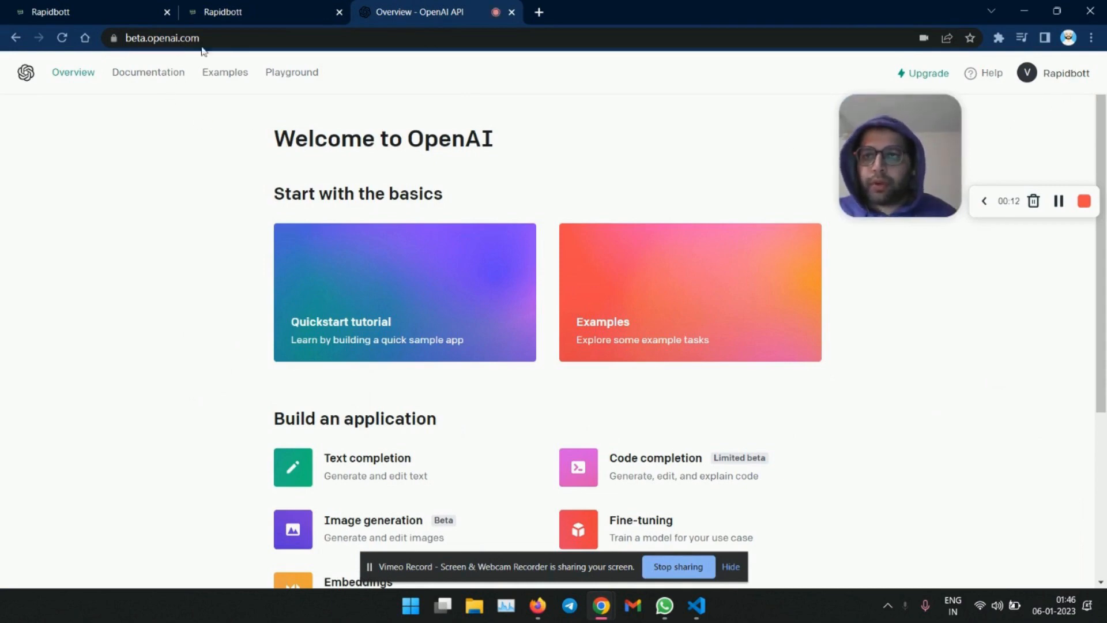
click(1076, 76)
click(1019, 176)
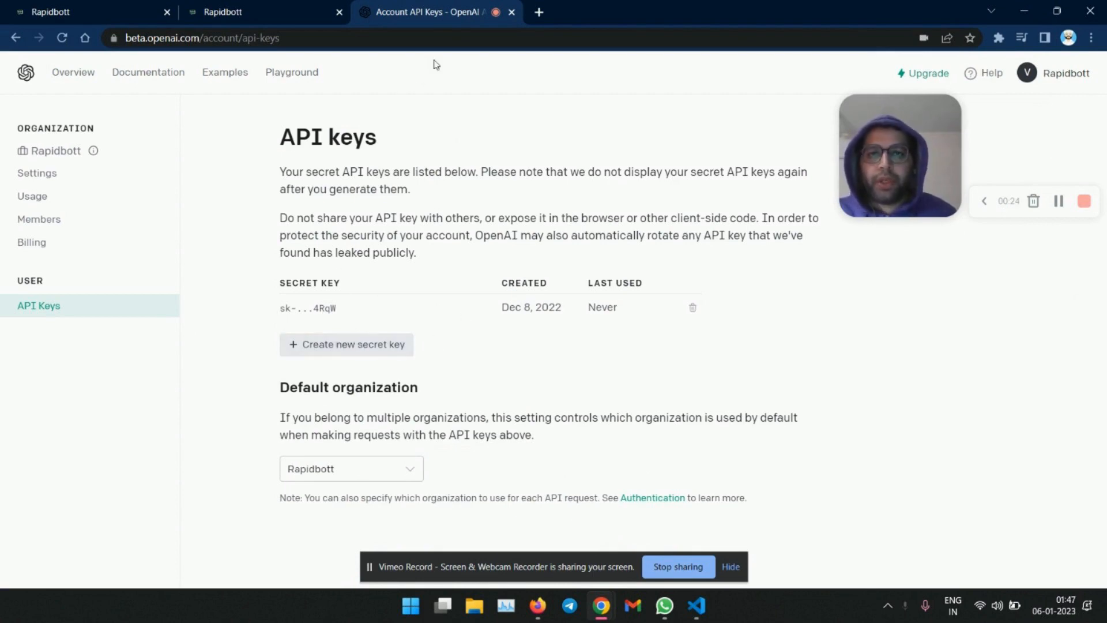
click(269, 17)
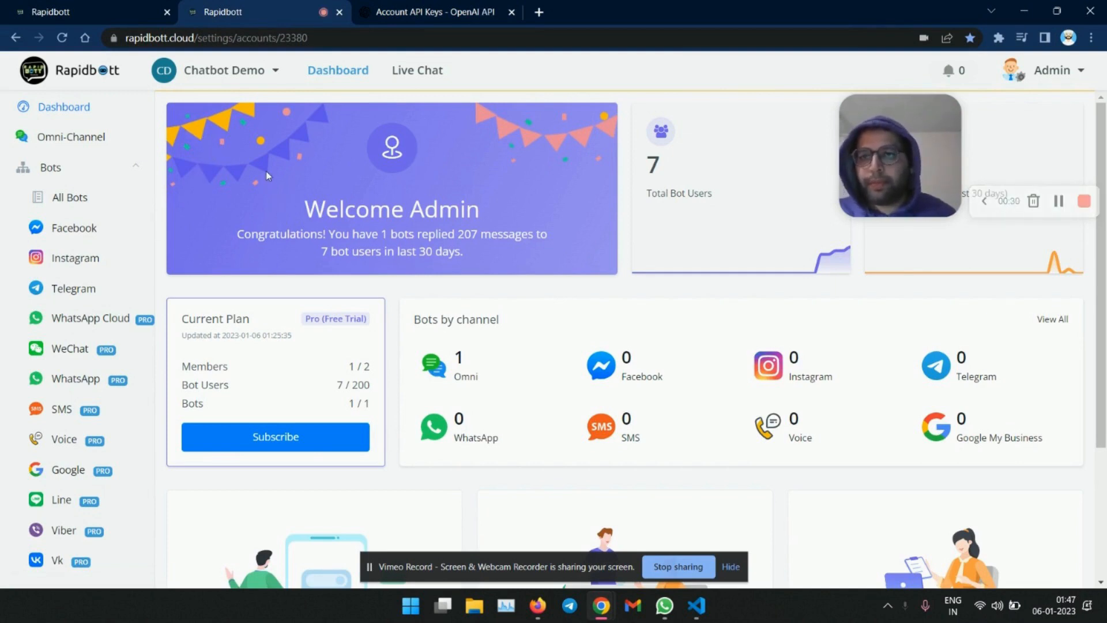
- Open Mini-Apps and search the app store for the OpenA.I app with "open"
click(80, 16)
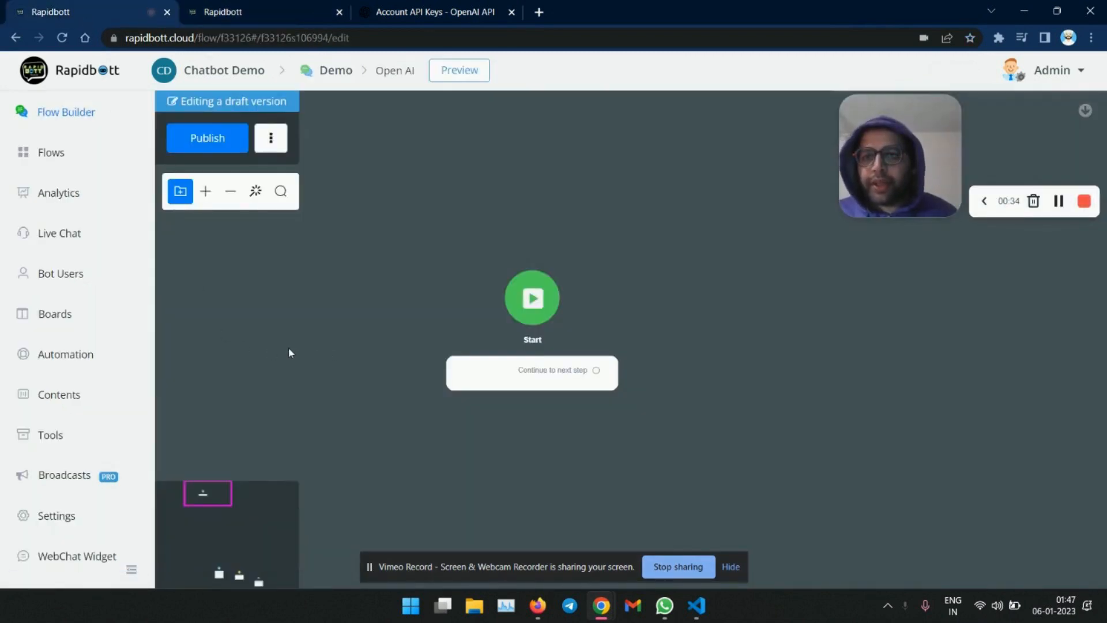
click(271, 16)
scroll(67, 279, down, 6)
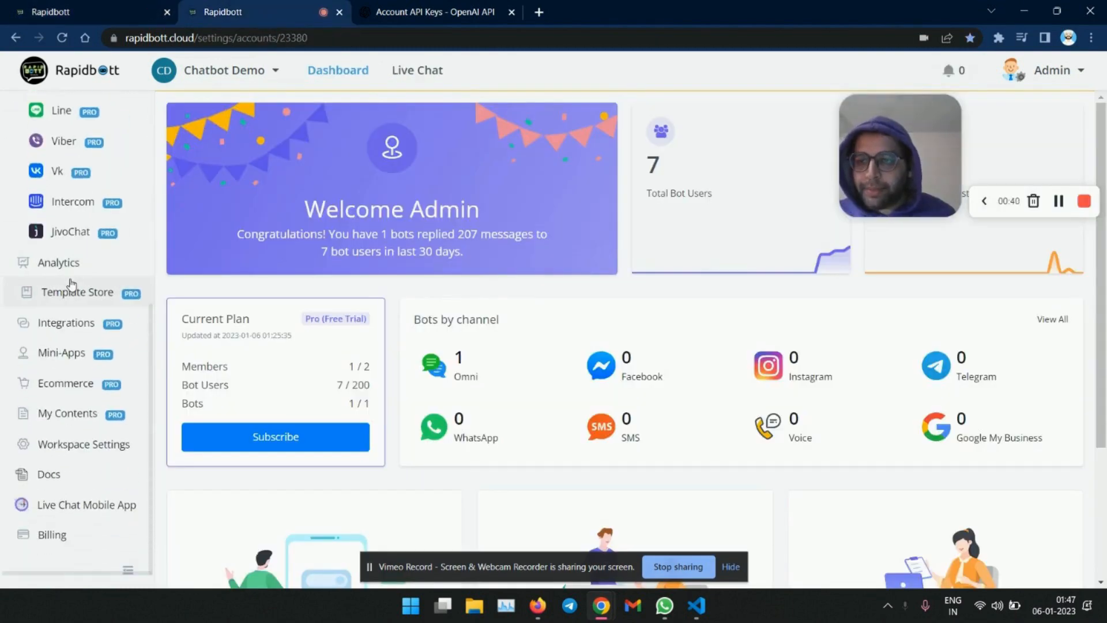
scroll(81, 216, up, 6)
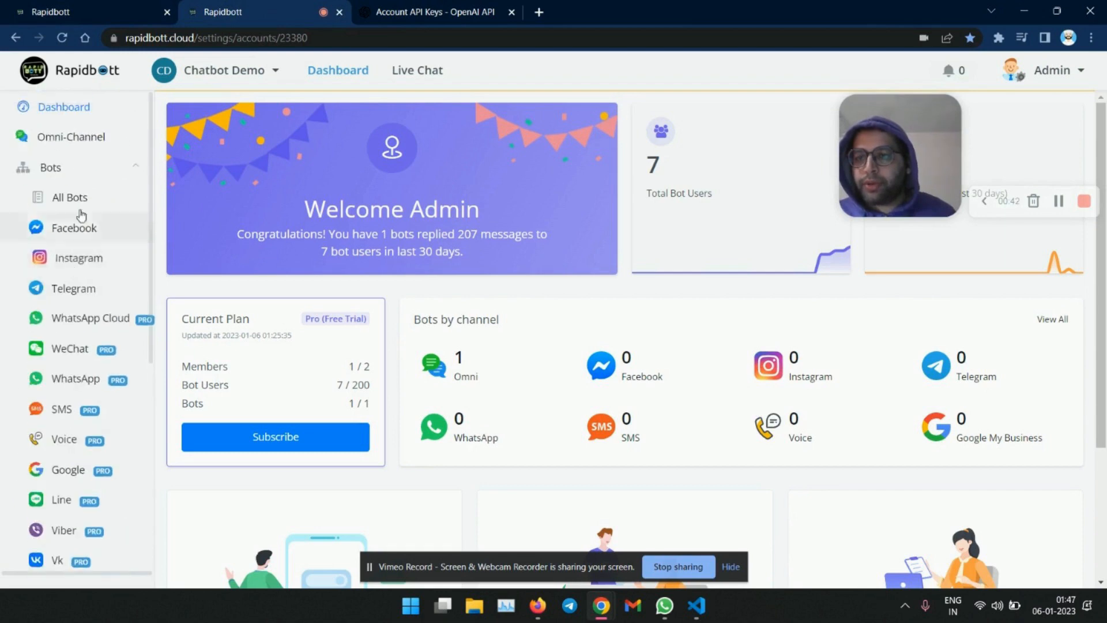
scroll(81, 216, down, 6)
click(81, 353)
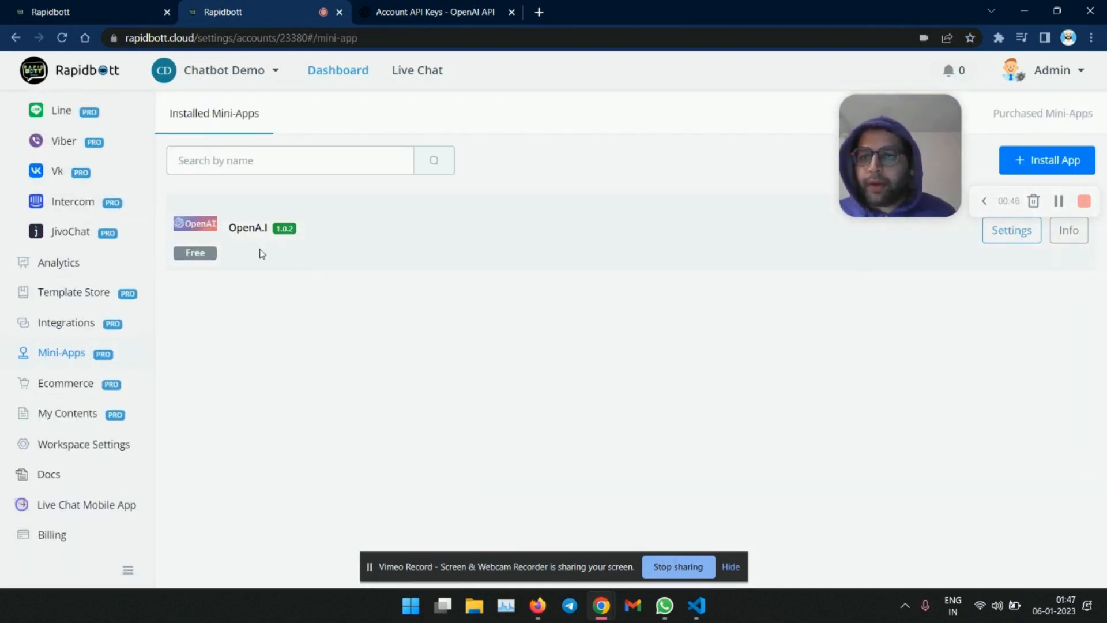
click(1071, 166)
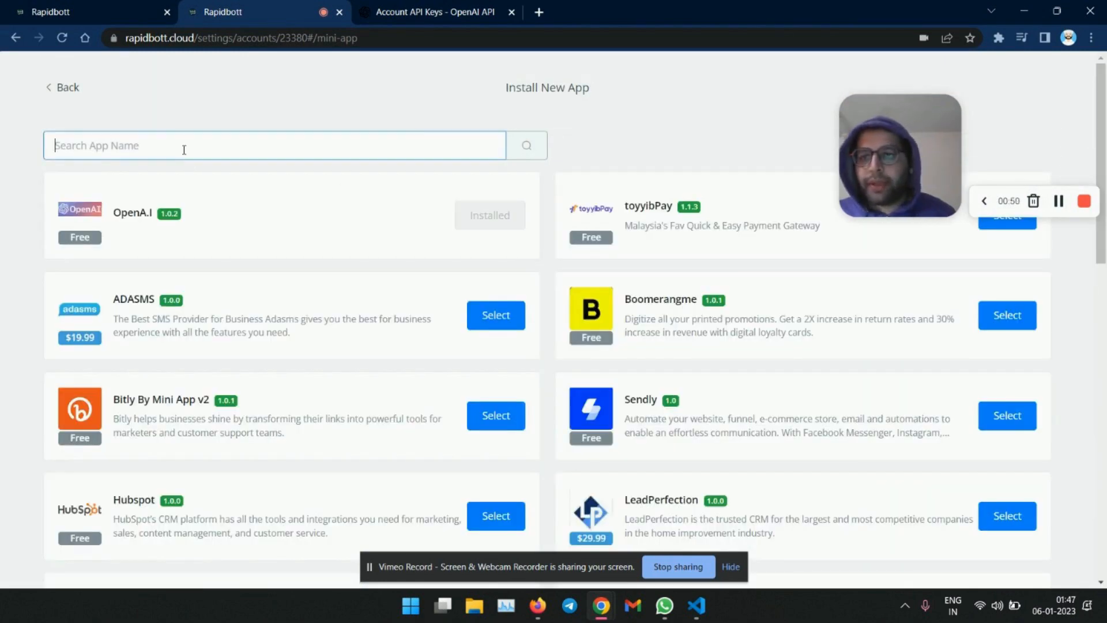
text(open ai)
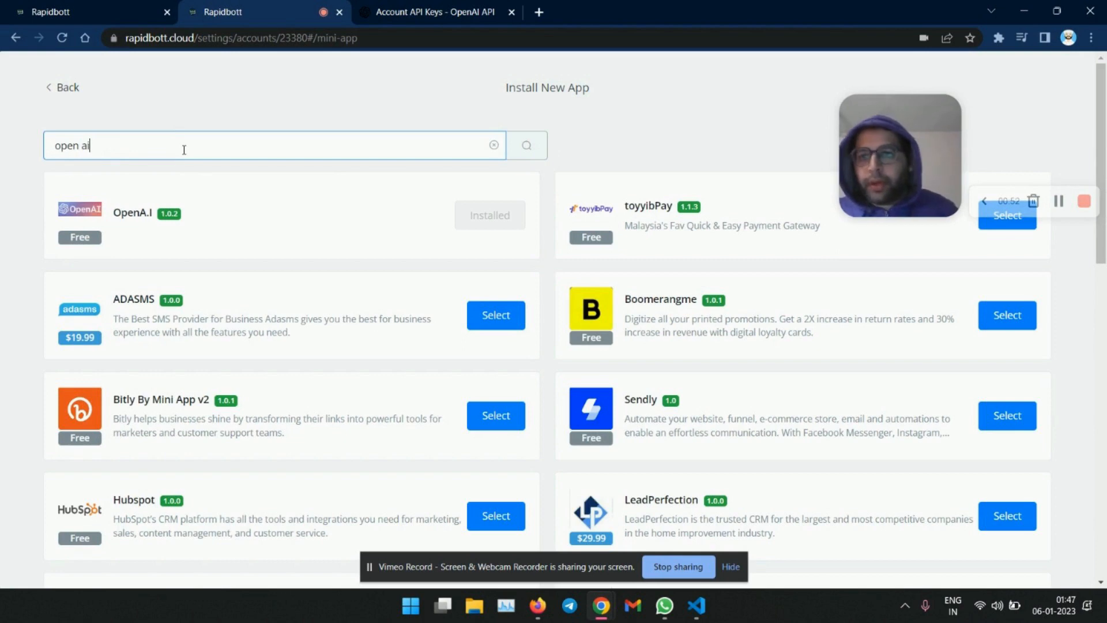
key(Return)
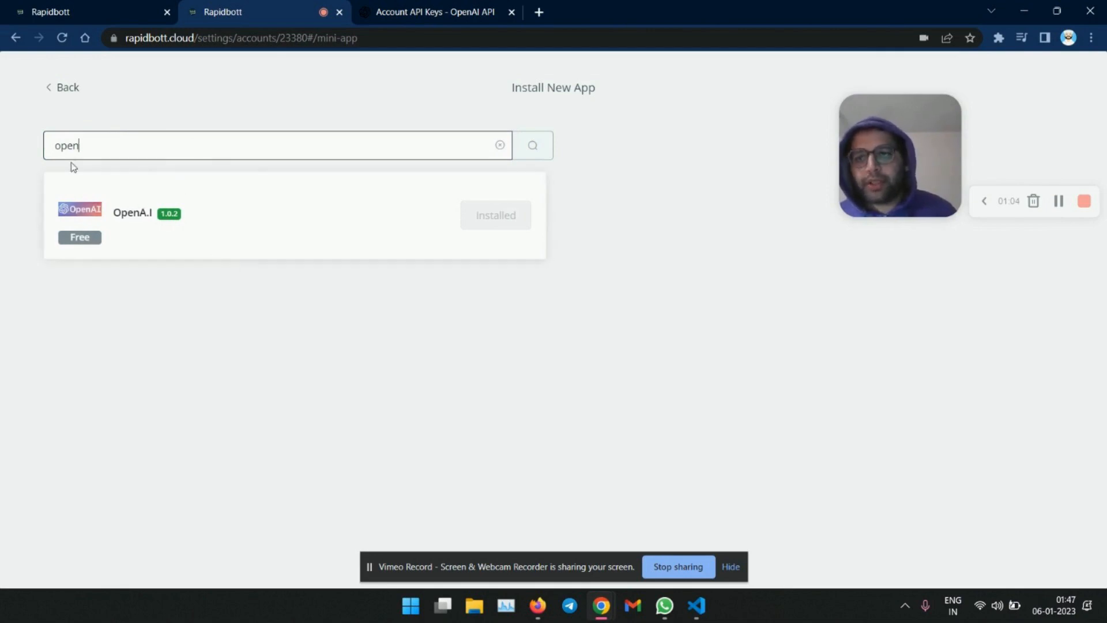
click(67, 91)
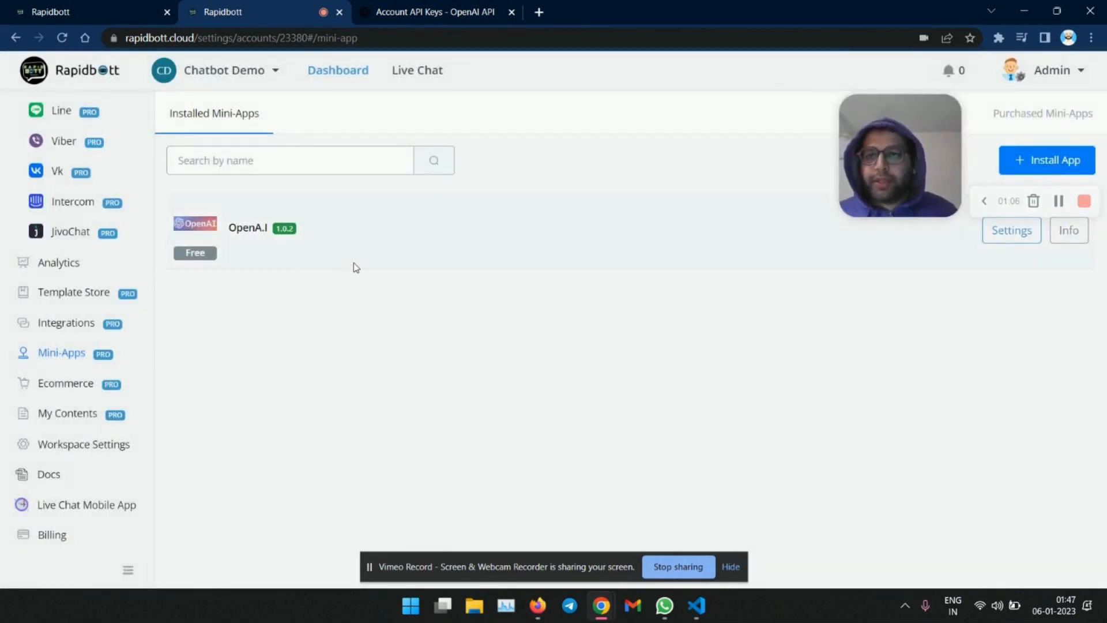
click(106, 15)
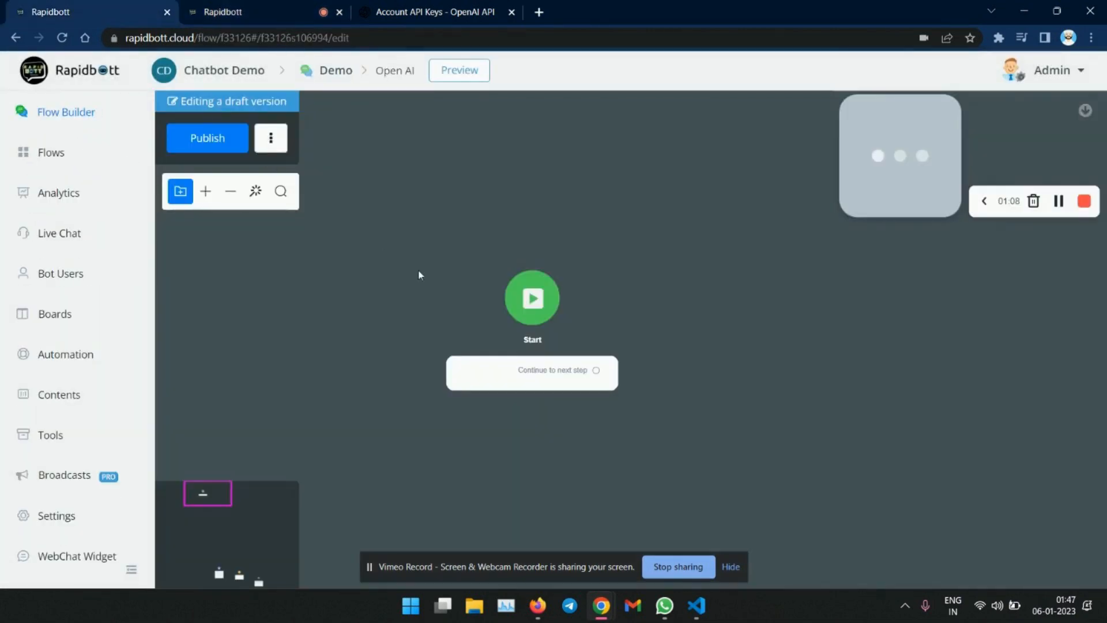
drag(531, 339, 377, 324)
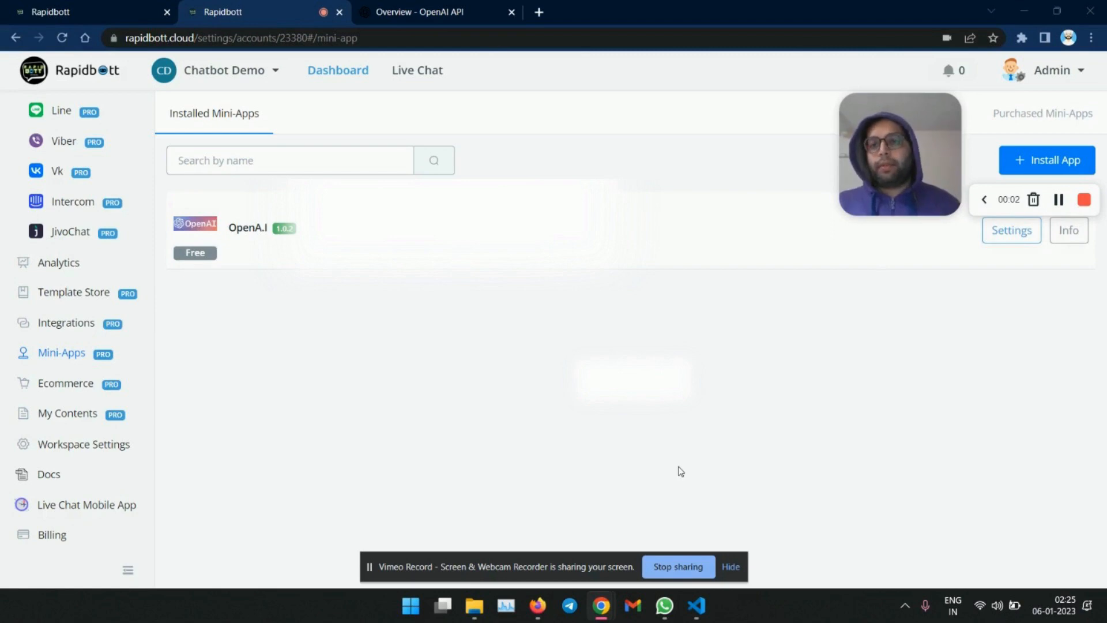
- Open the OpenA.I mini-app settings and save the OpenAI API token
click(412, 12)
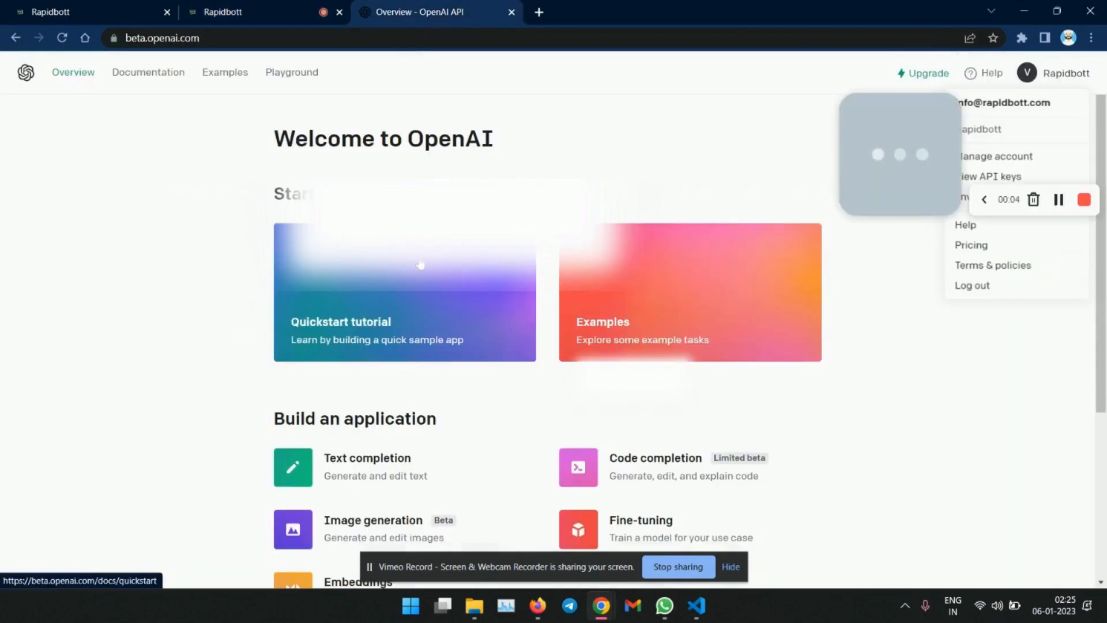
click(1012, 181)
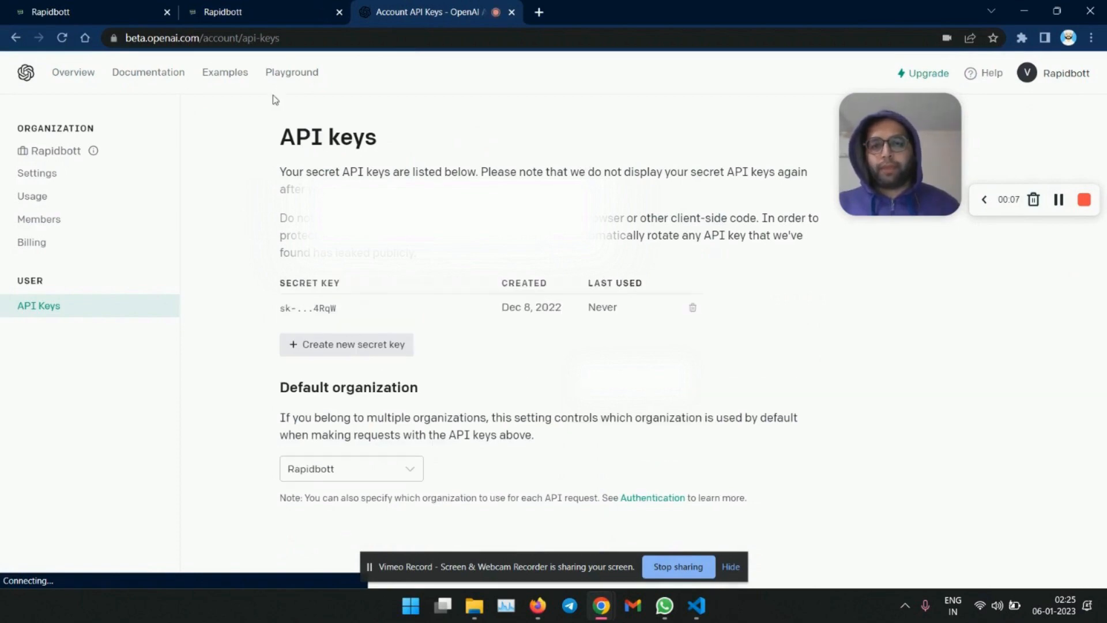
click(293, 9)
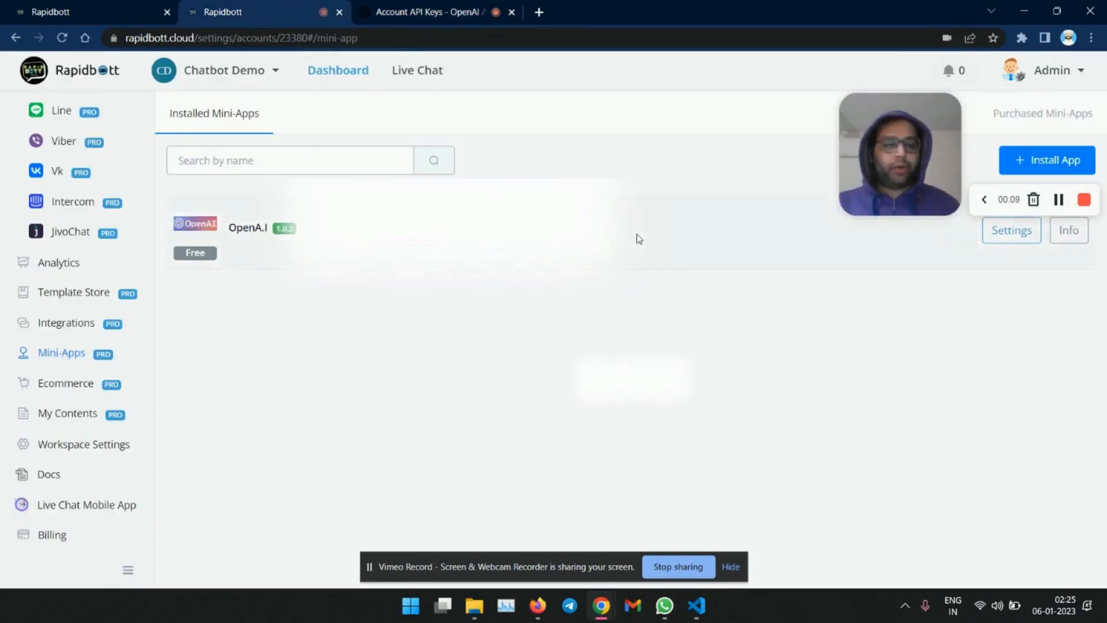
click(1017, 233)
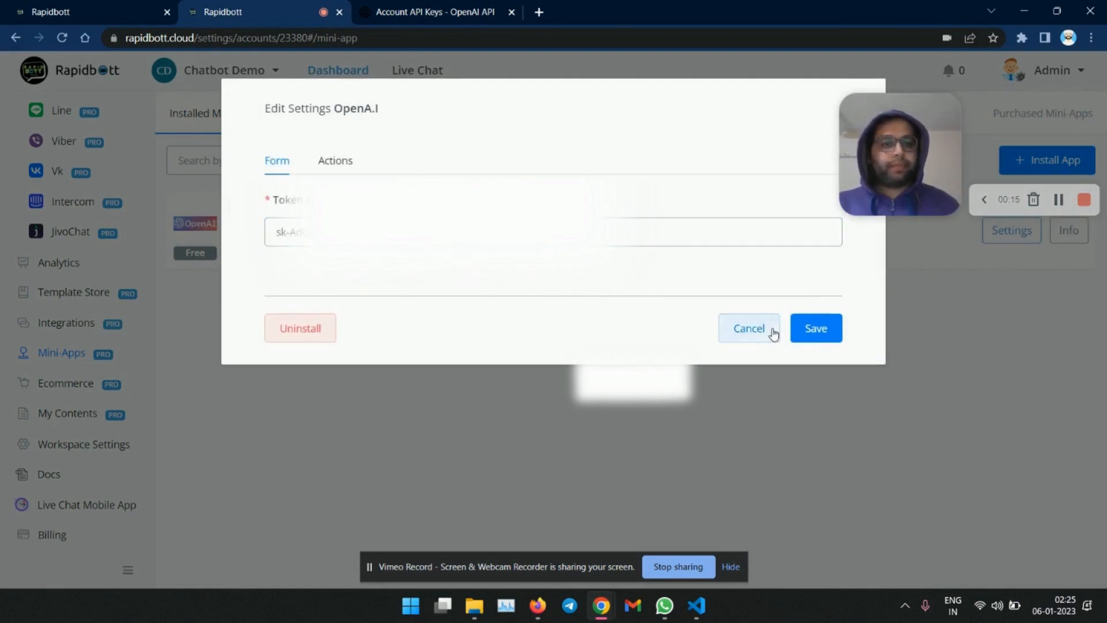
click(830, 334)
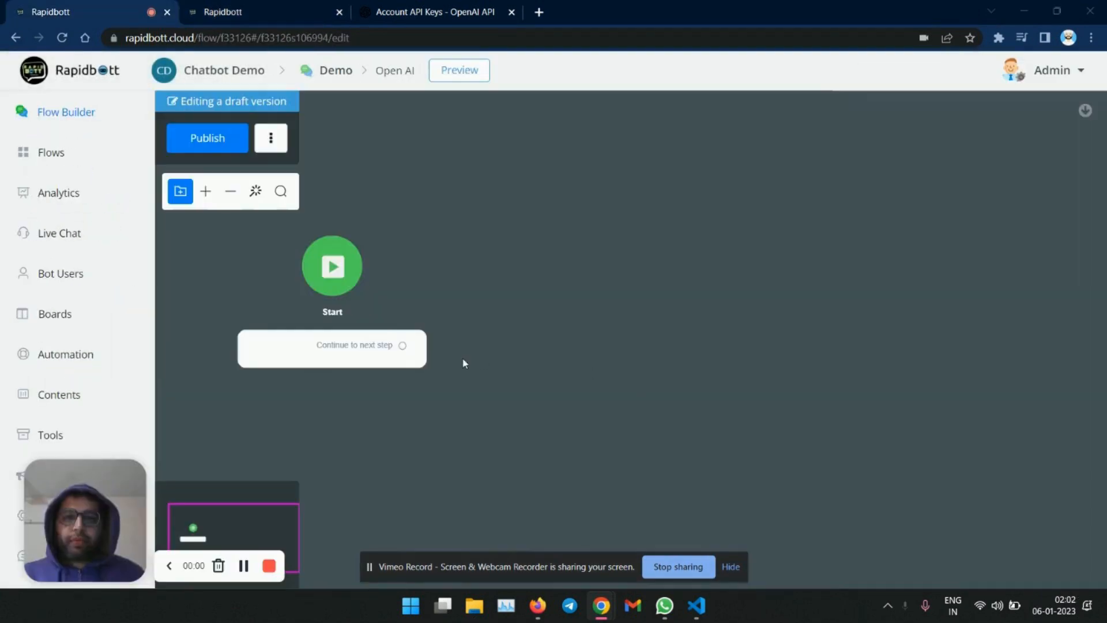
- Add a Question step after Start with a text question "How may I help you?"
drag(404, 346, 530, 275)
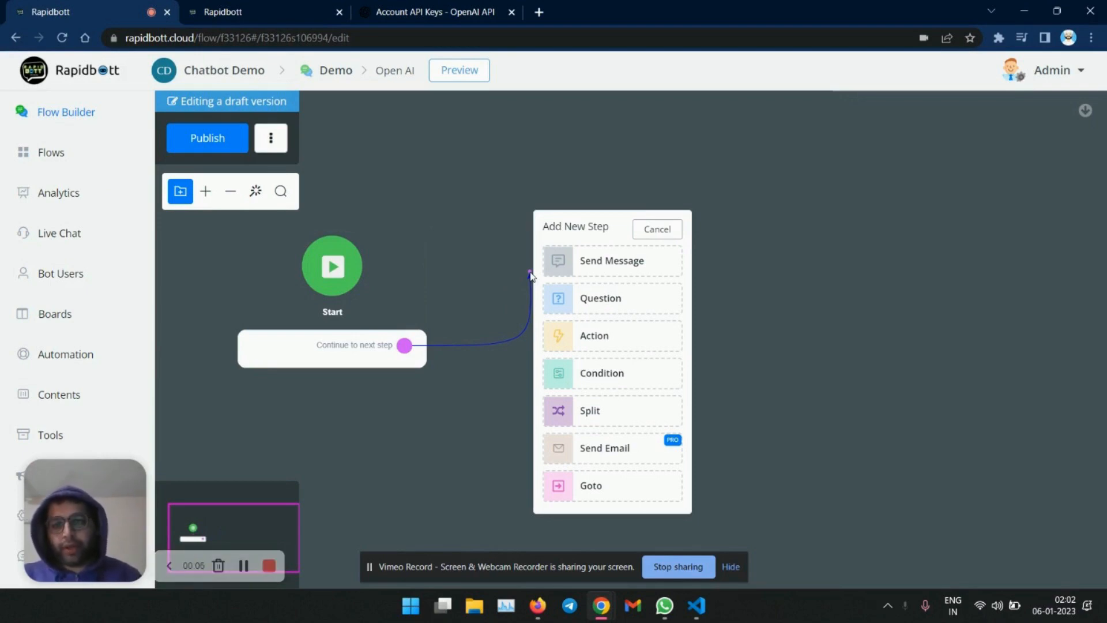
click(600, 299)
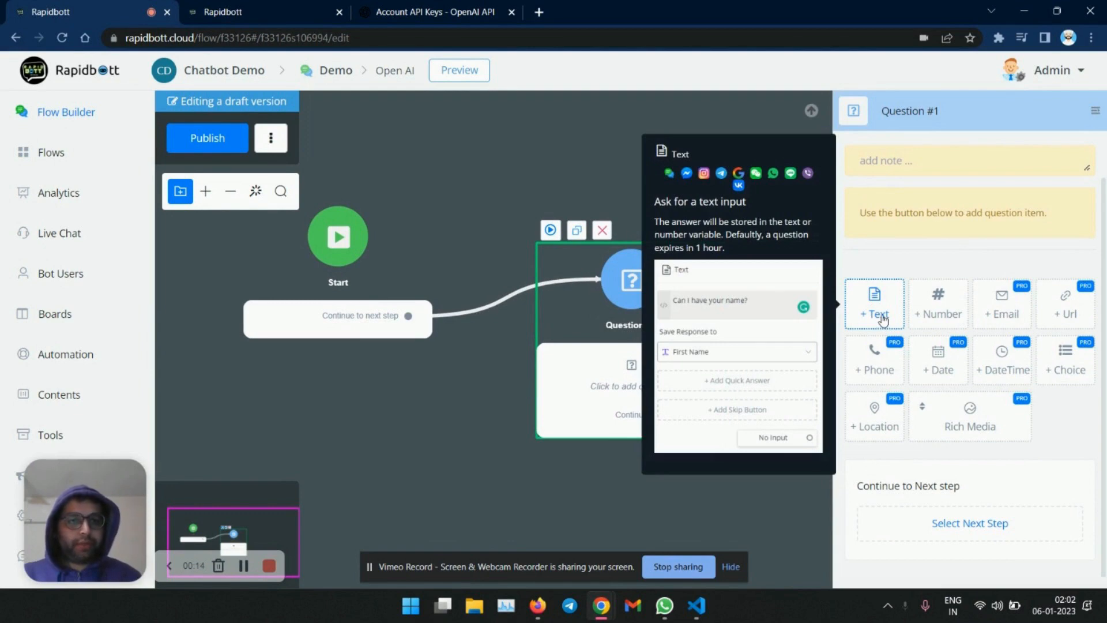
click(882, 318)
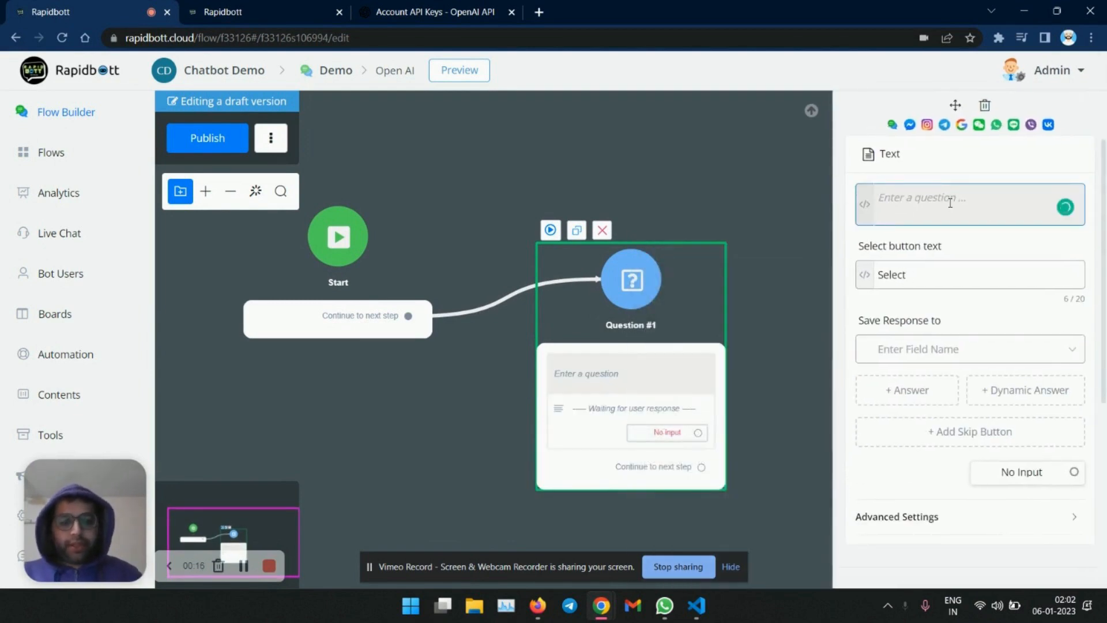
text(How may I)
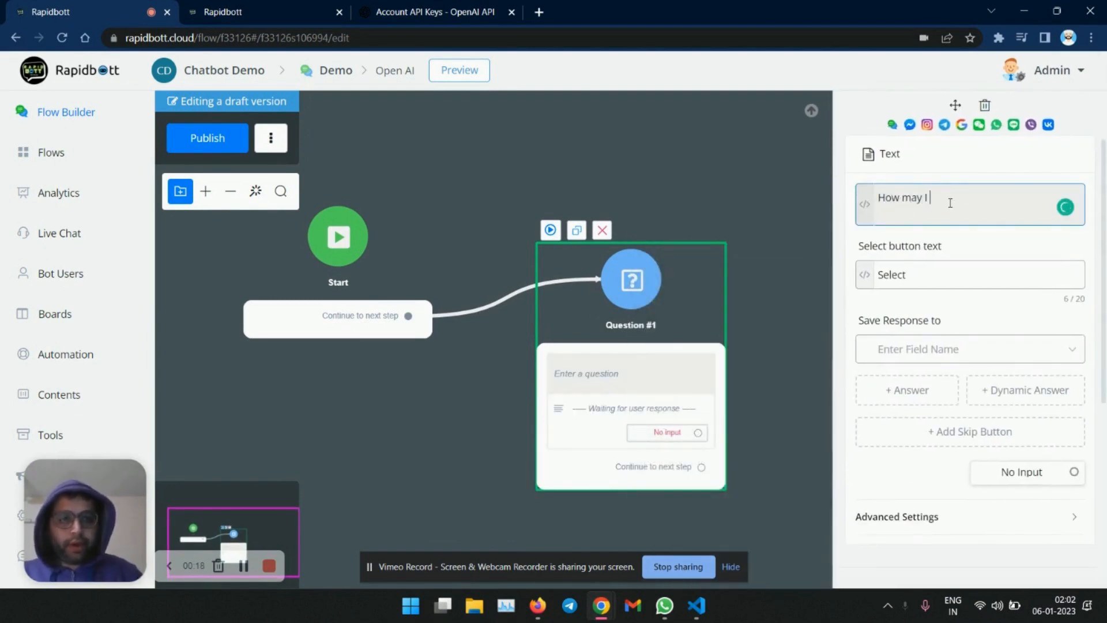
text( help you?)
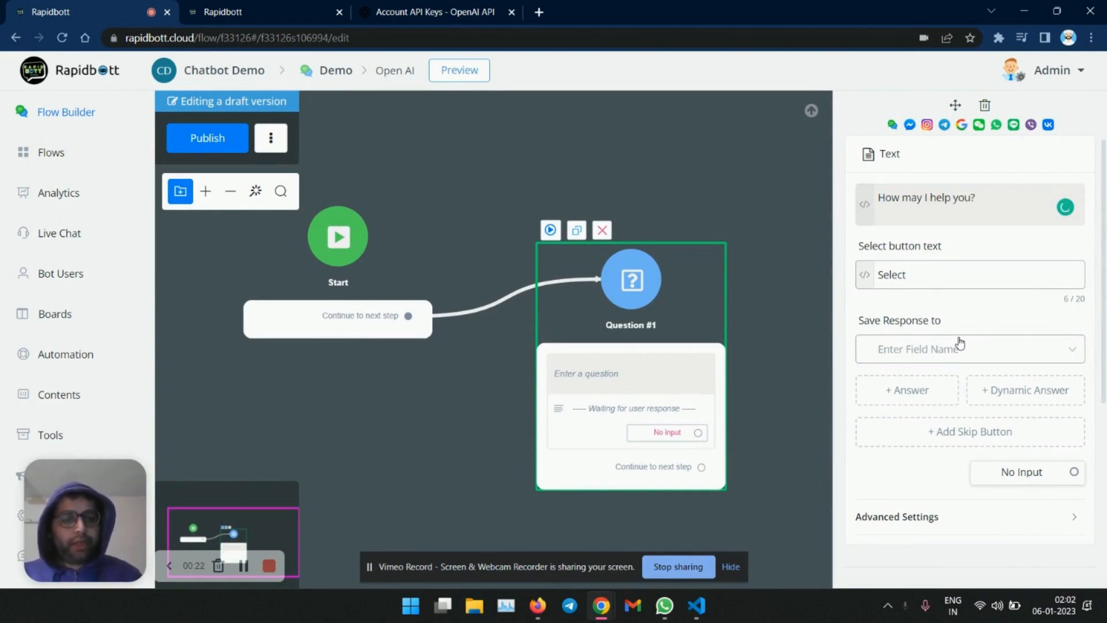
- Save the question's answer to the custom field response
click(925, 357)
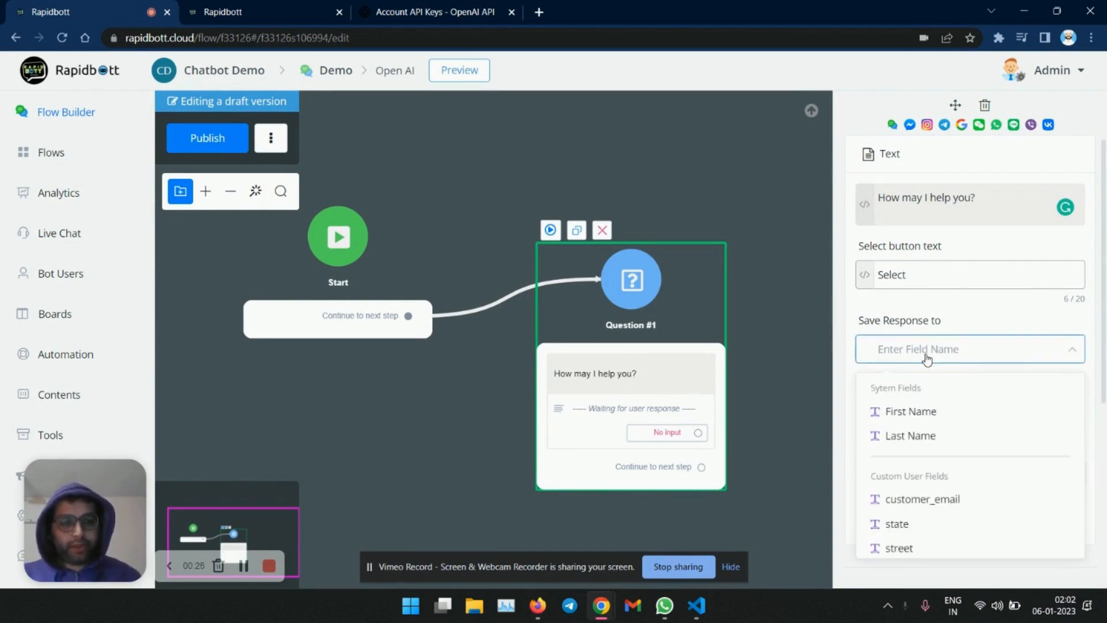
text(resp)
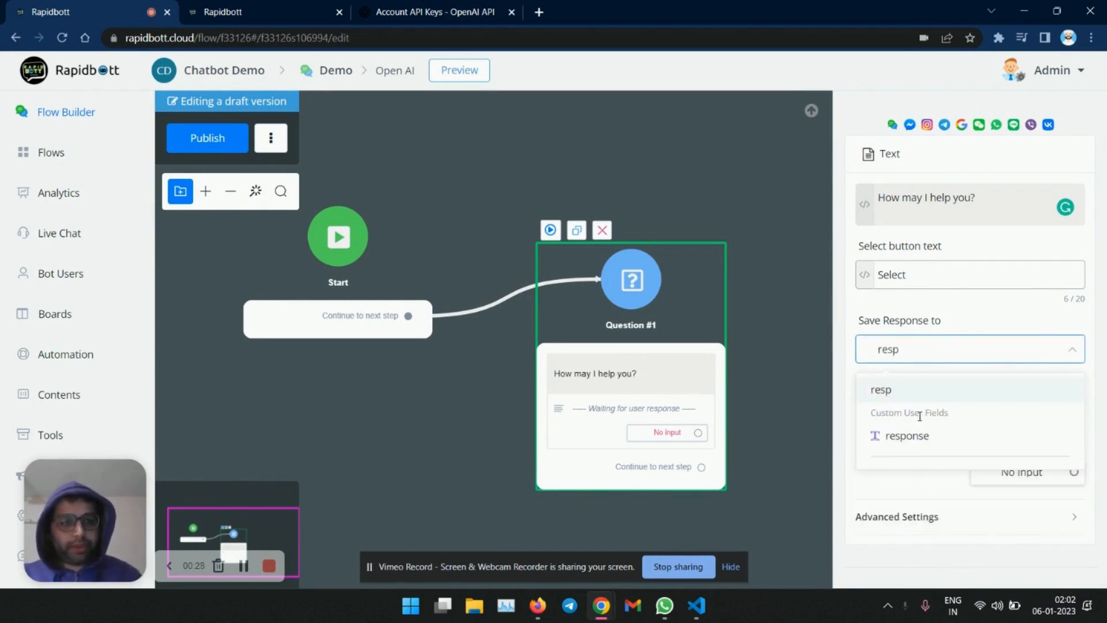
click(907, 435)
click(766, 327)
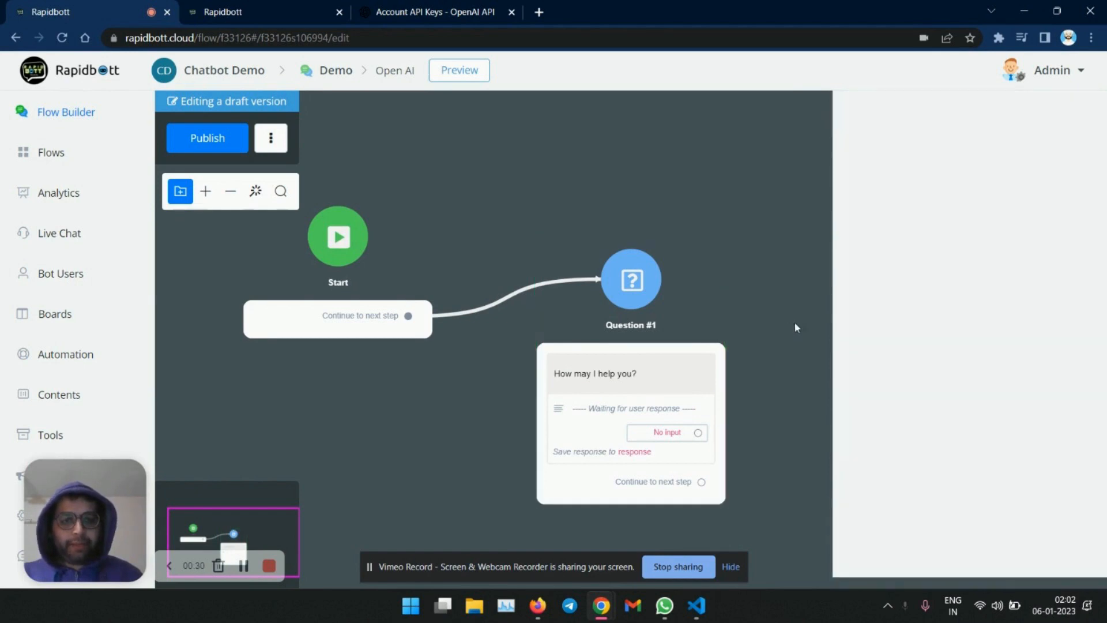
- Add an Action step after the question and give it the OpenA.I [1.0.2] integration action
drag(844, 344, 615, 318)
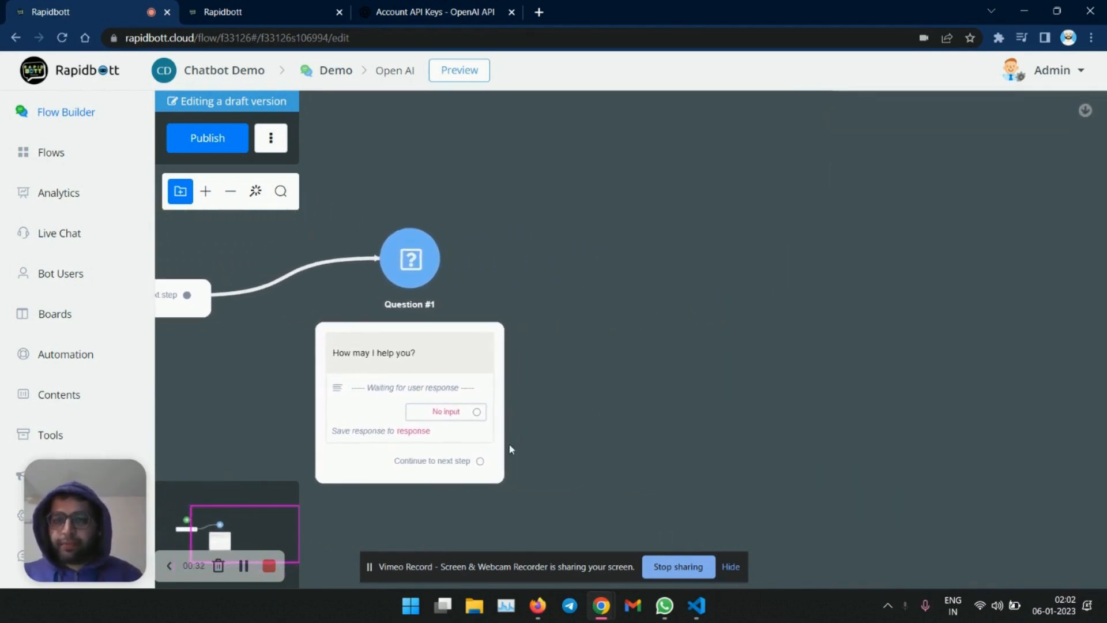
drag(481, 462, 600, 220)
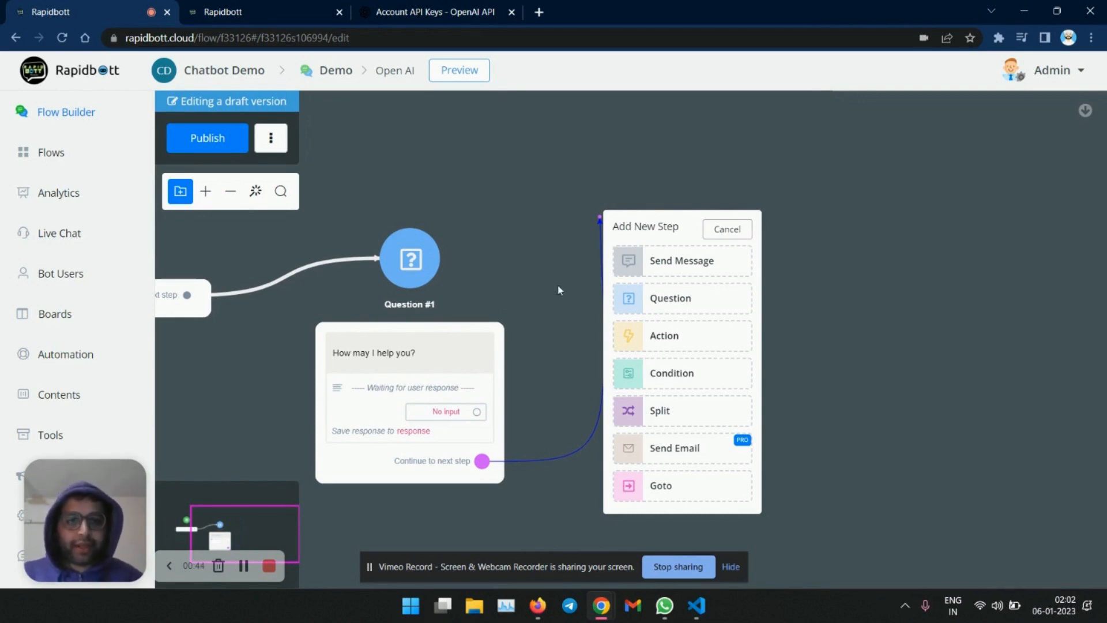
click(695, 348)
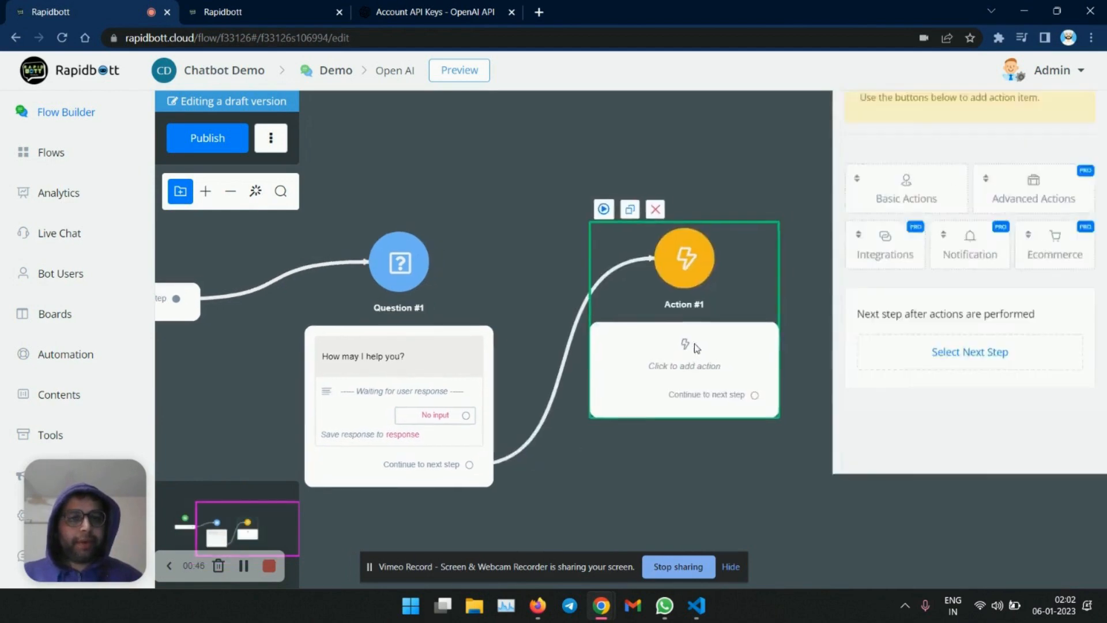
click(880, 353)
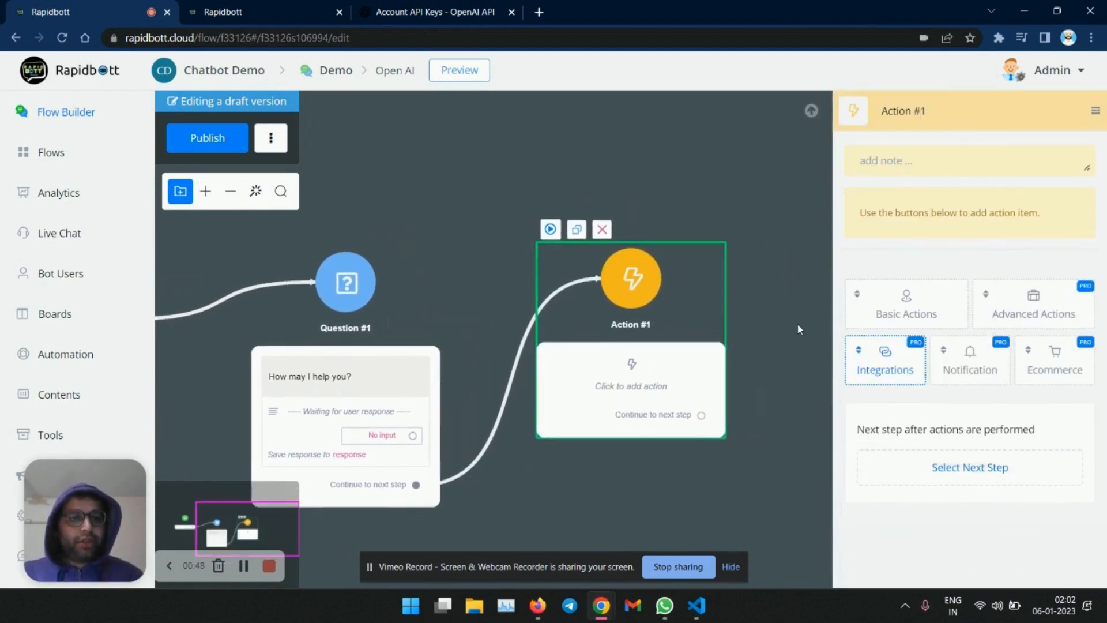
click(853, 367)
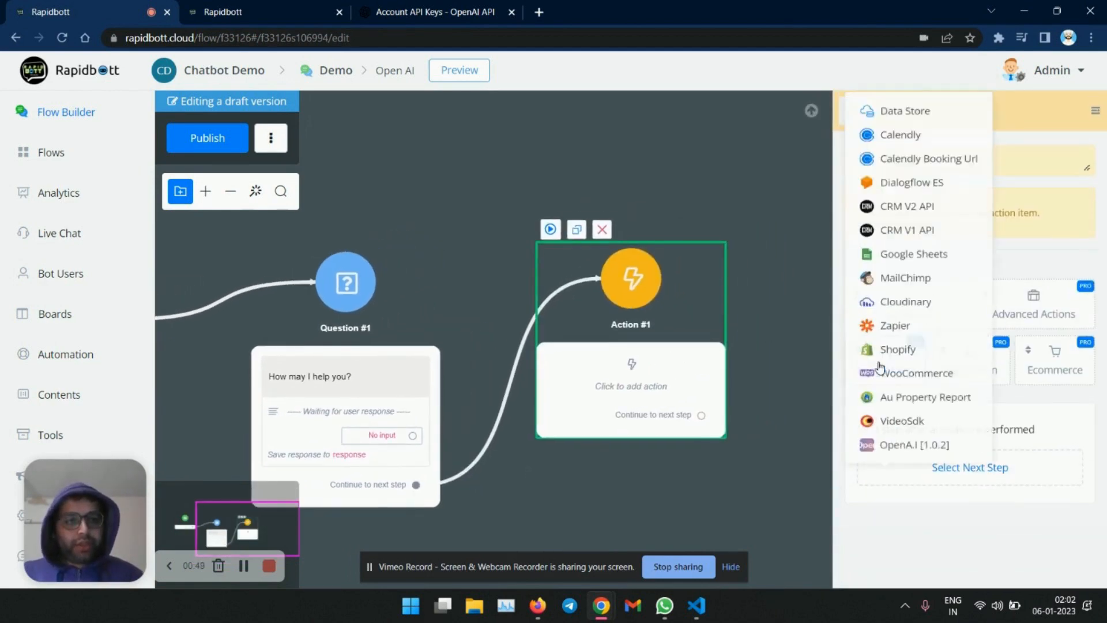
click(948, 449)
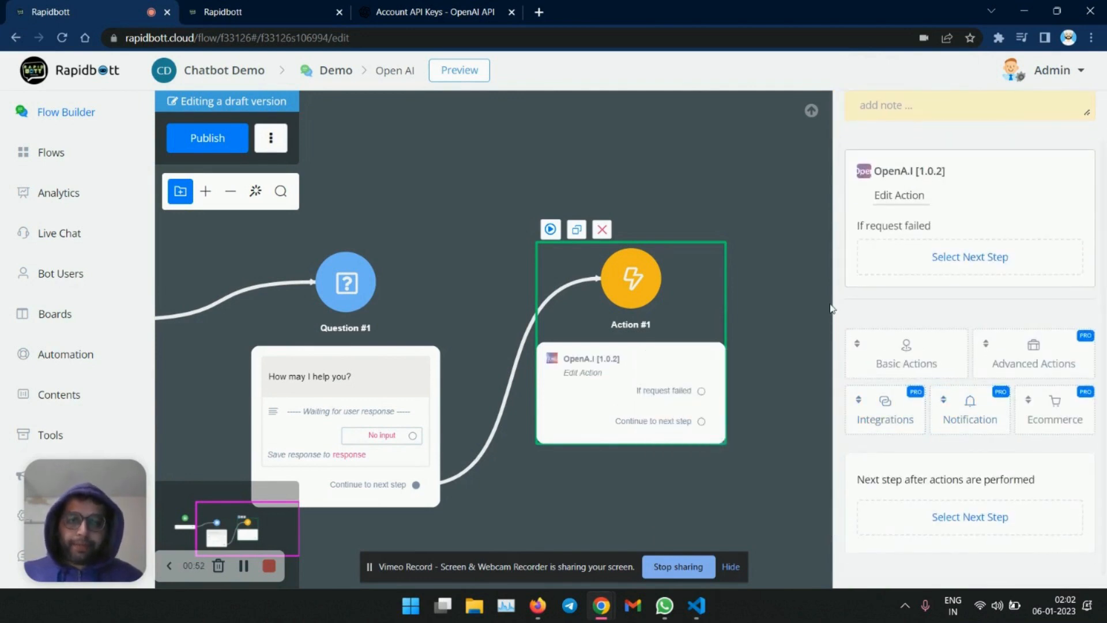
- Open the OpenA.I action's settings and choose the Generate Text action
click(806, 319)
drag(827, 329, 728, 320)
click(530, 350)
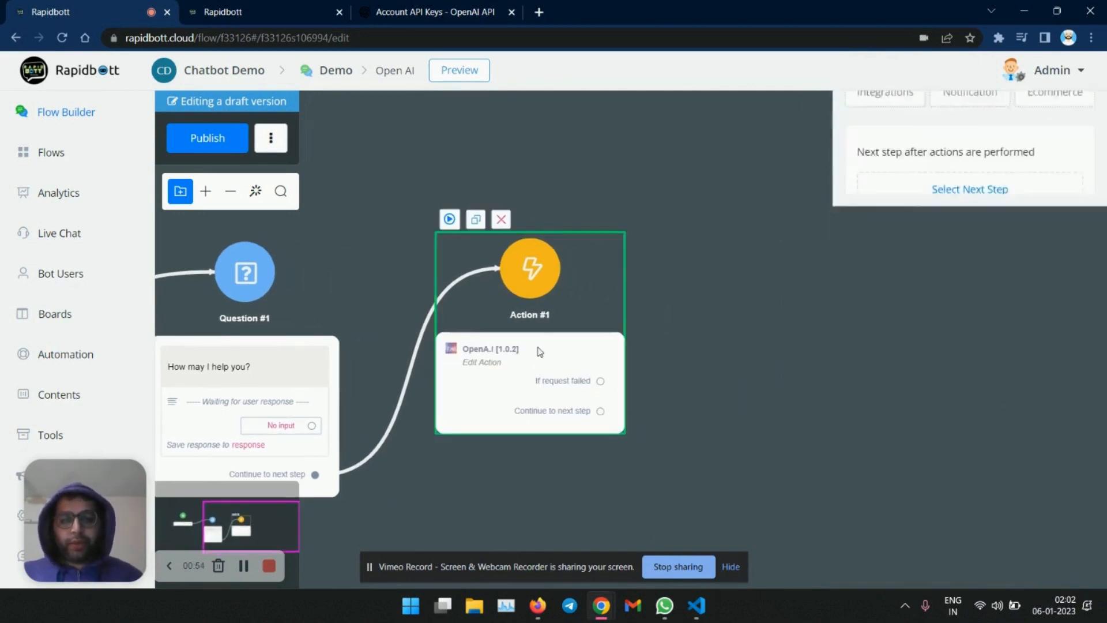
click(907, 251)
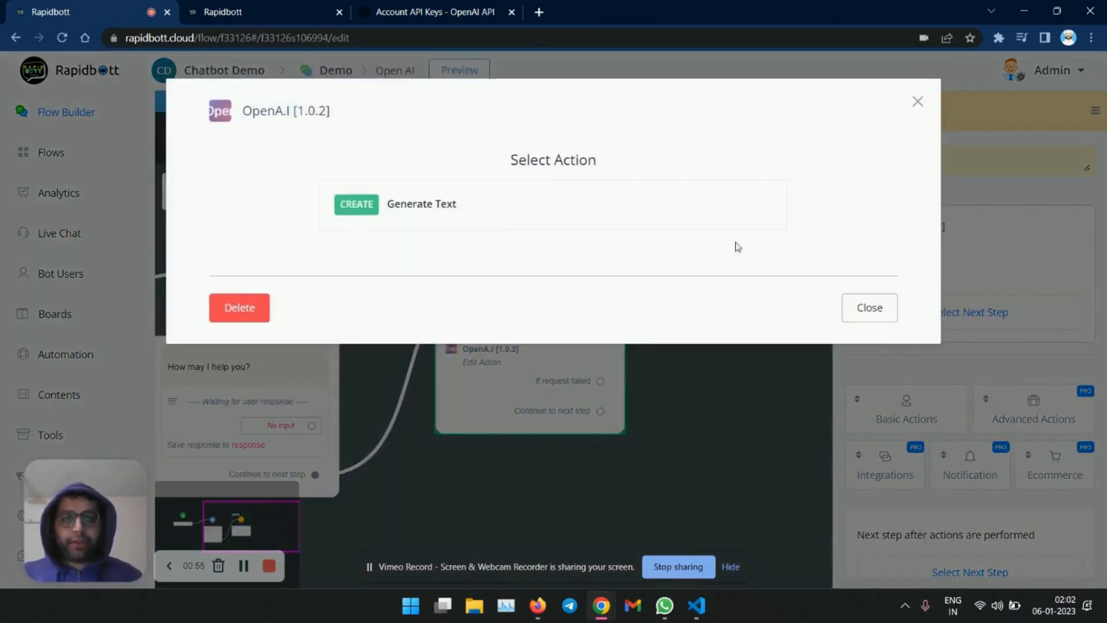
click(486, 205)
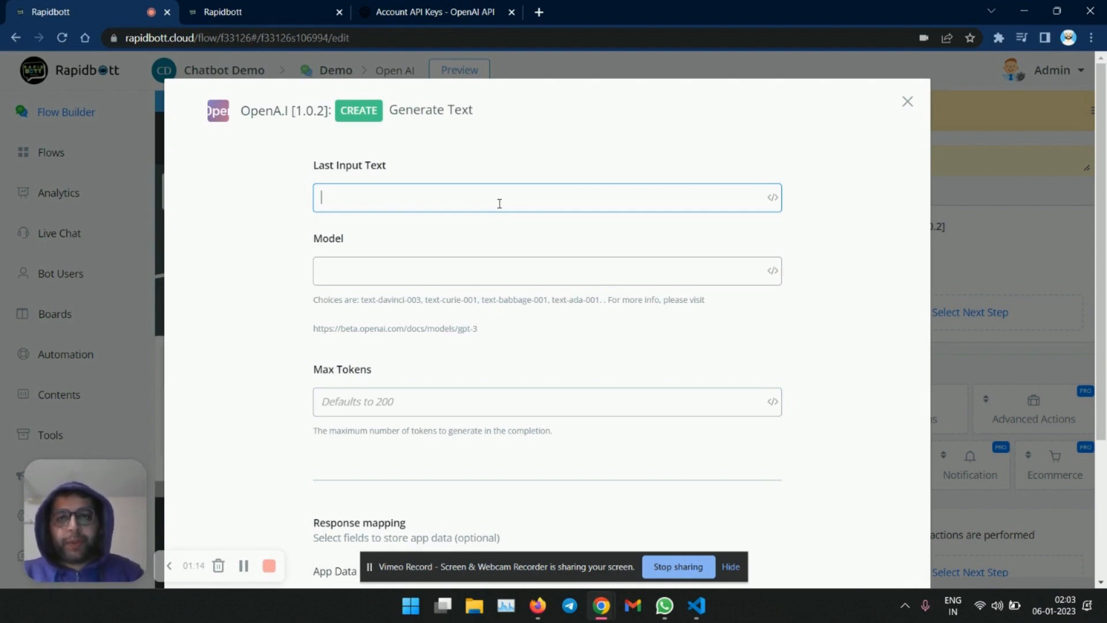
- Set Last Input Text to the response custom field
text({{)
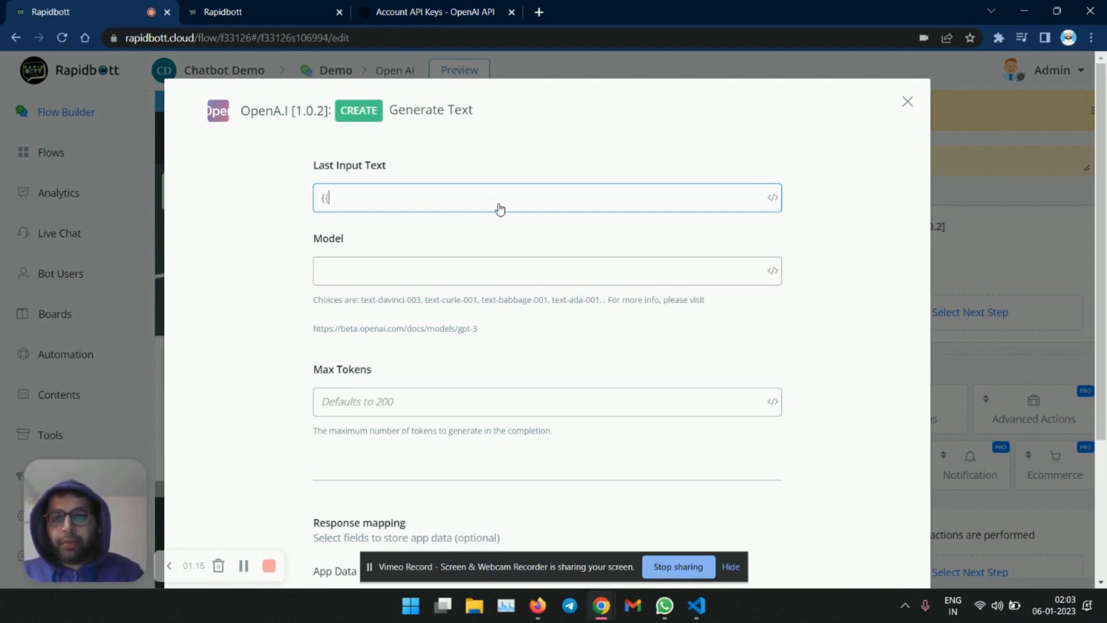
text(res)
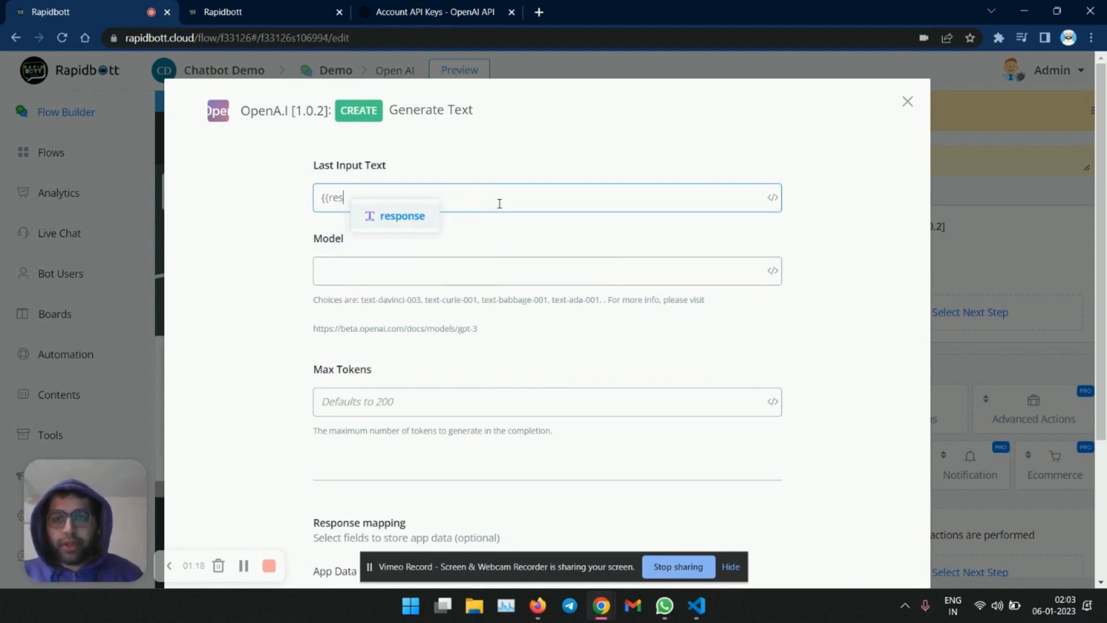
click(422, 217)
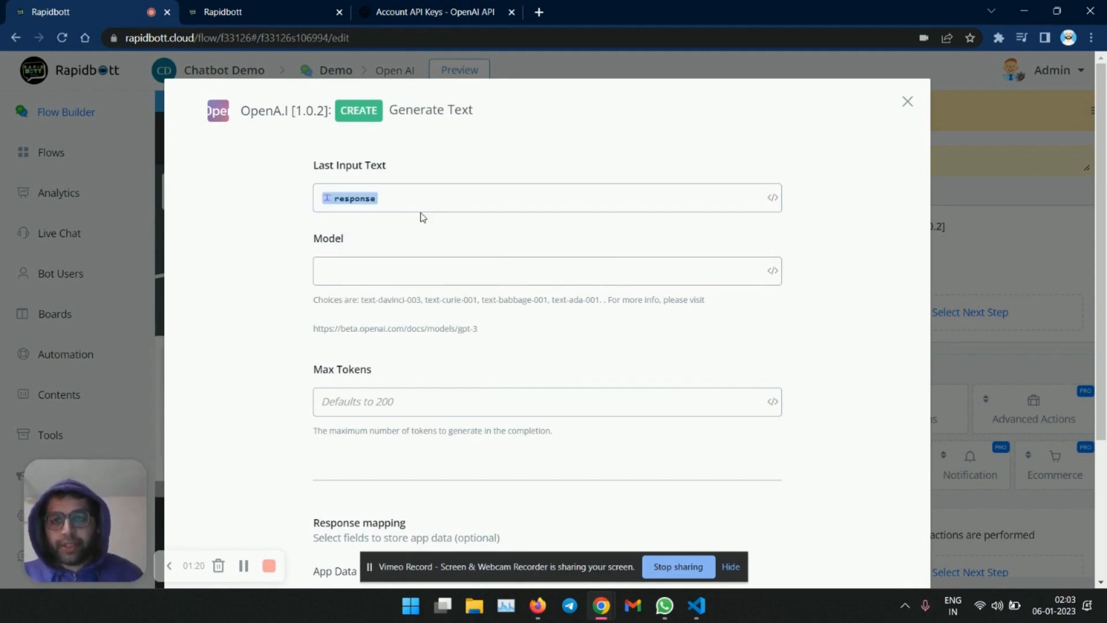
scroll(501, 225, down, 3)
scroll(487, 244, up, 3)
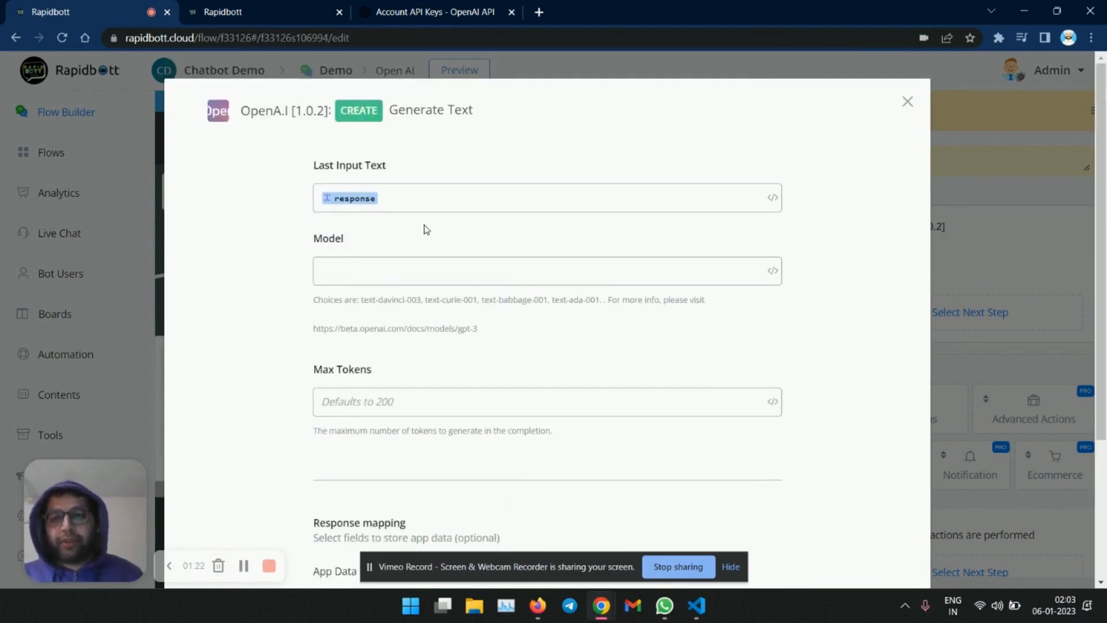
- Check the available models in the OpenAI Playground model list, then return to the flow editor
click(421, 13)
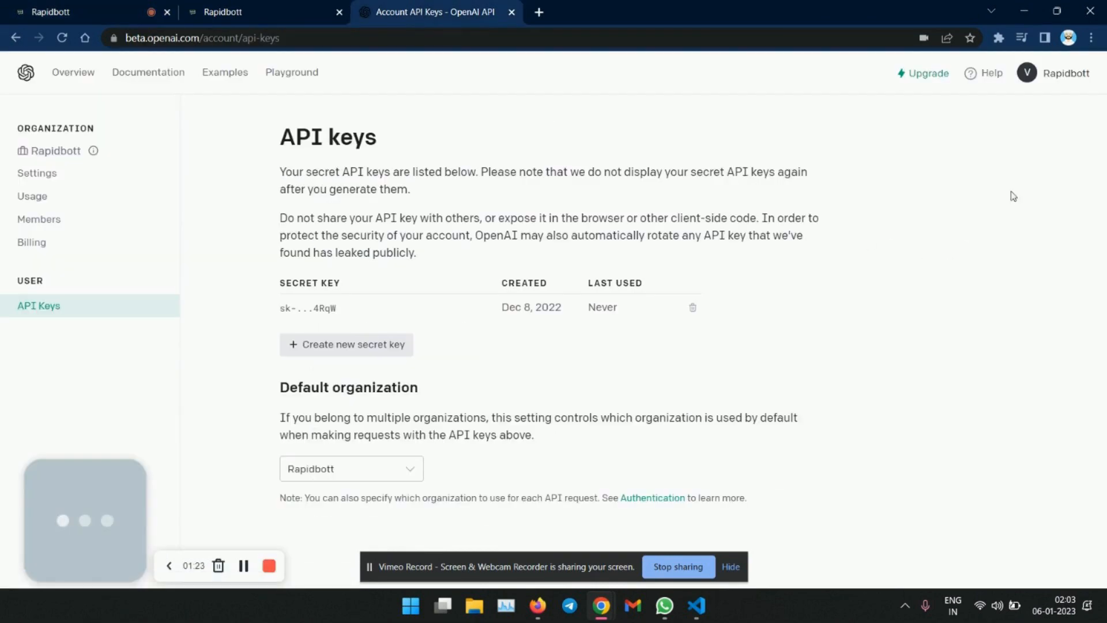
click(275, 73)
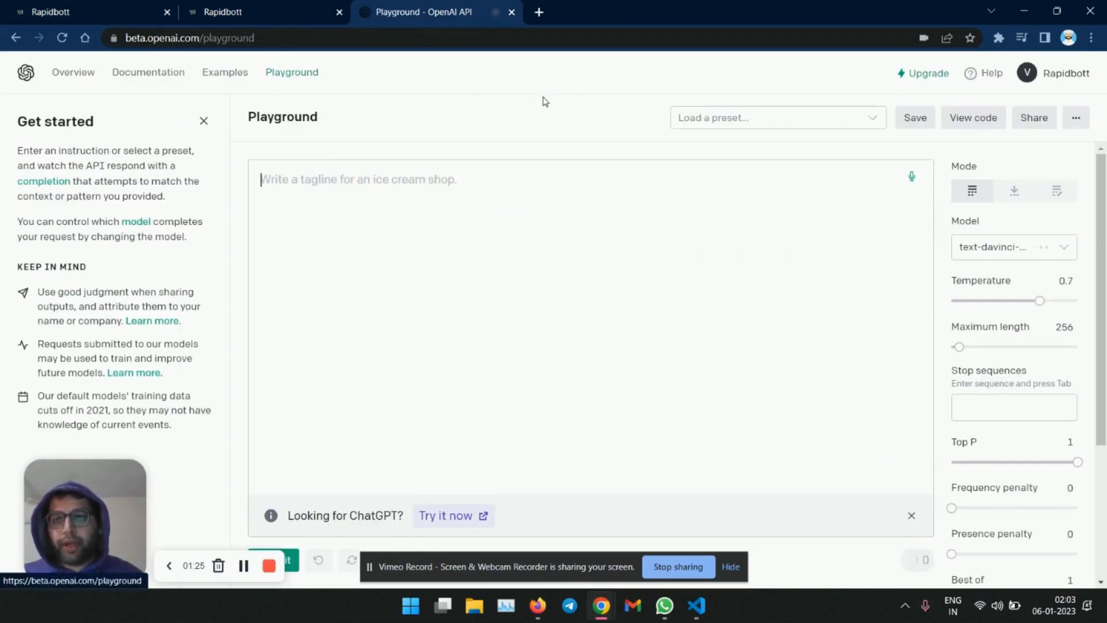
click(1006, 247)
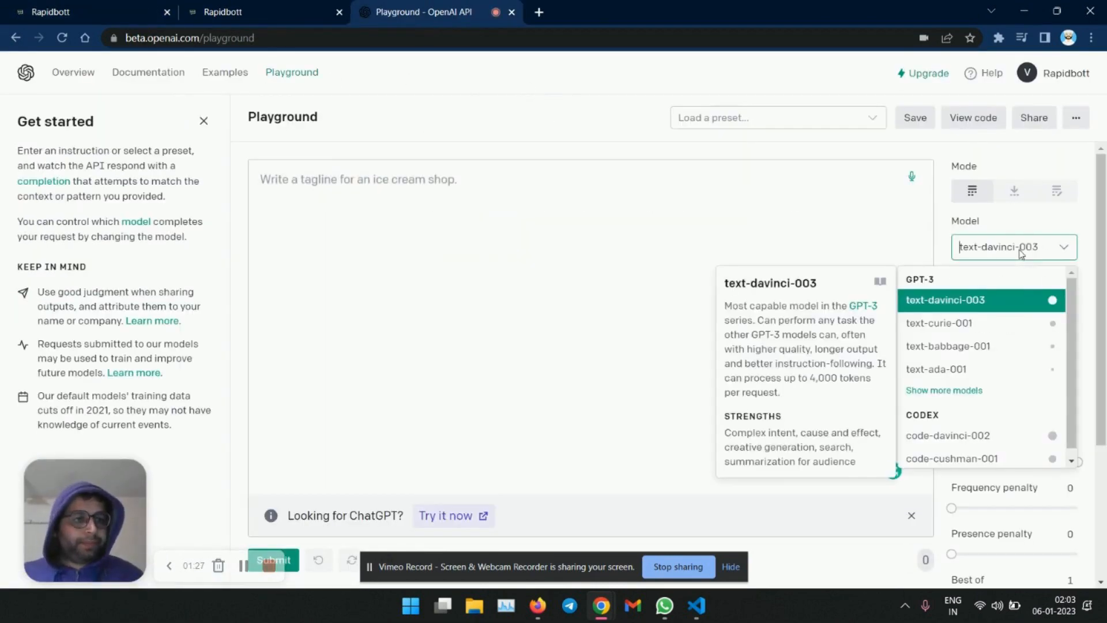
click(1019, 347)
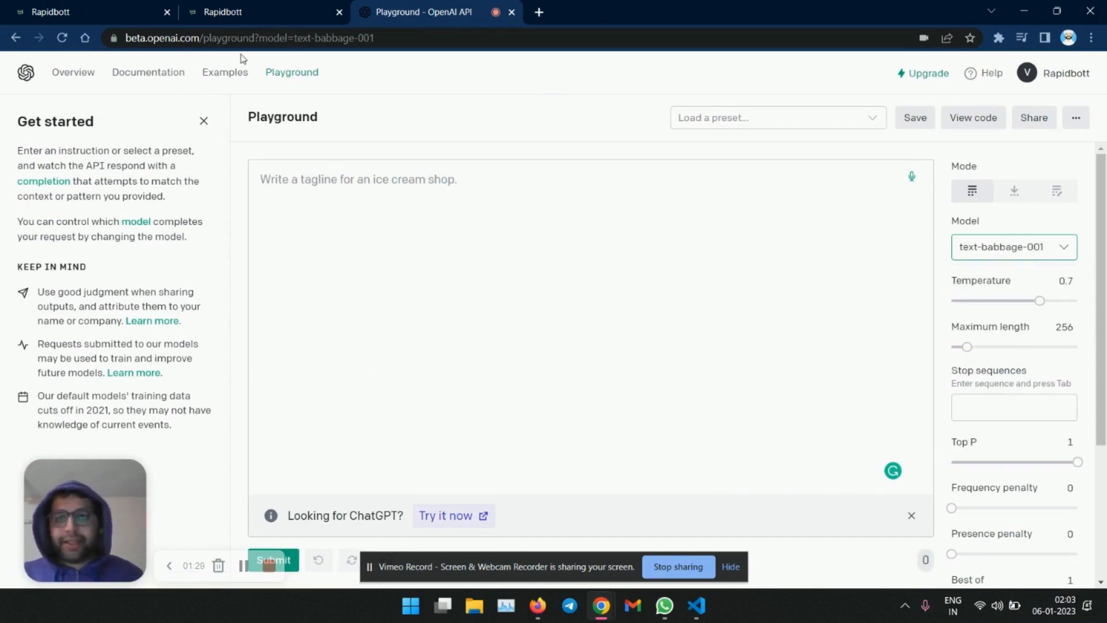
click(95, 12)
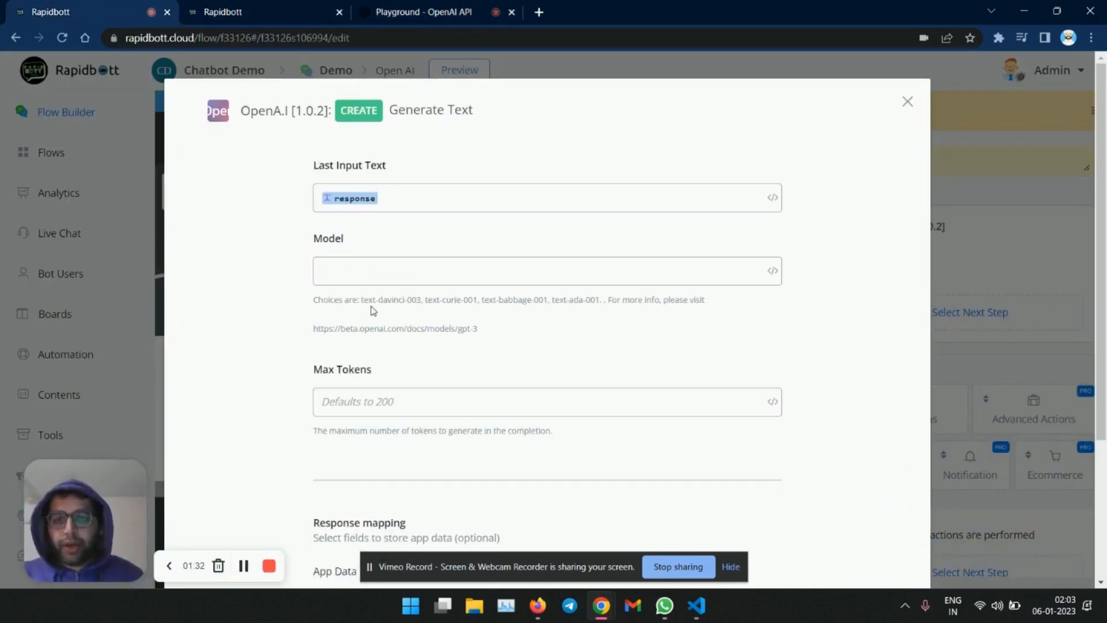
- Set the model to text-davinci-003
drag(361, 299, 416, 300)
key(ctrl+c)
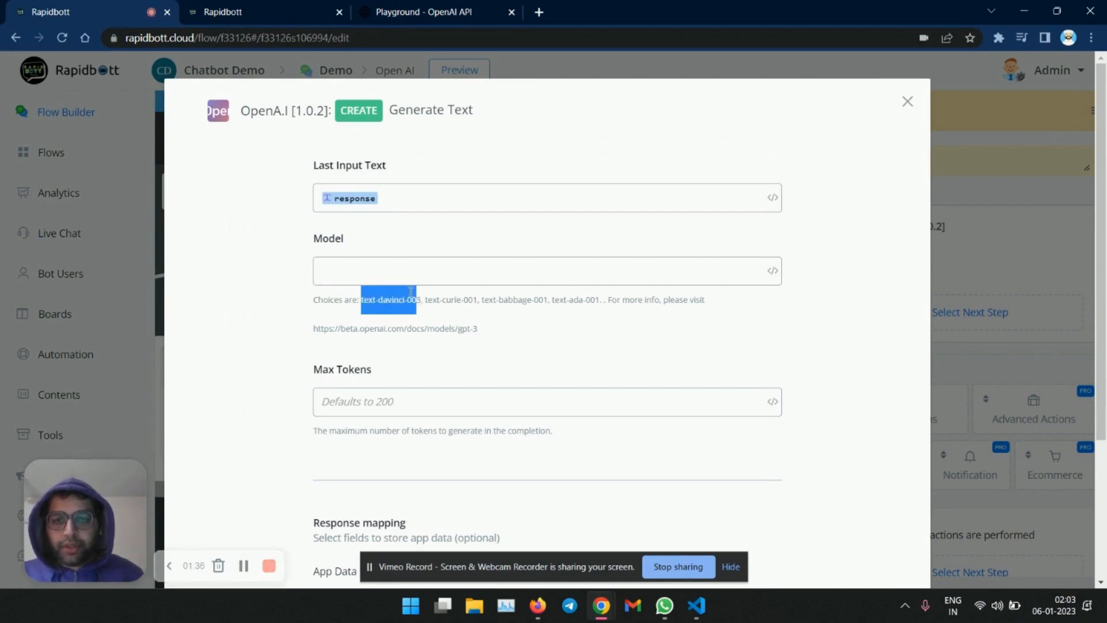
click(402, 266)
key(ctrl+v)
text(3)
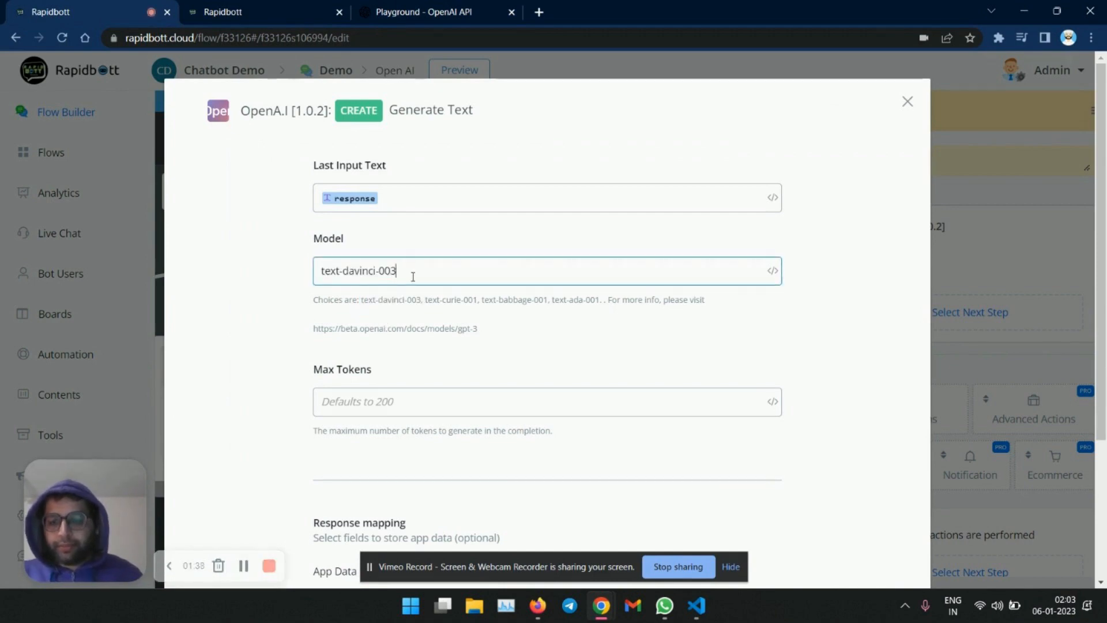
- Set Max Tokens to 300
scroll(415, 293, down, 3)
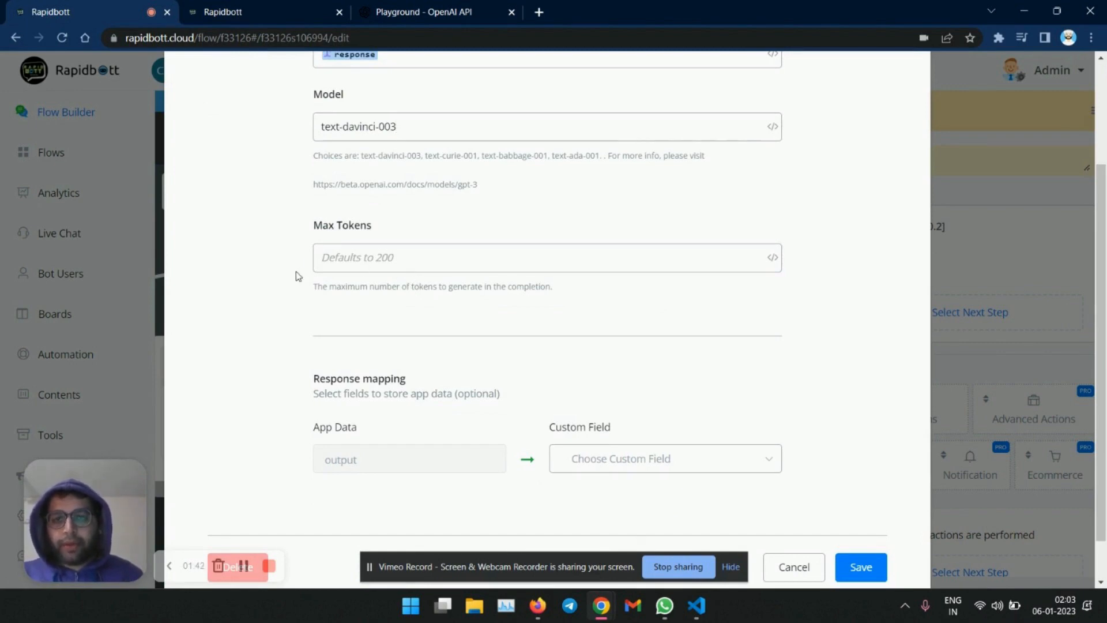
click(365, 265)
text(300)
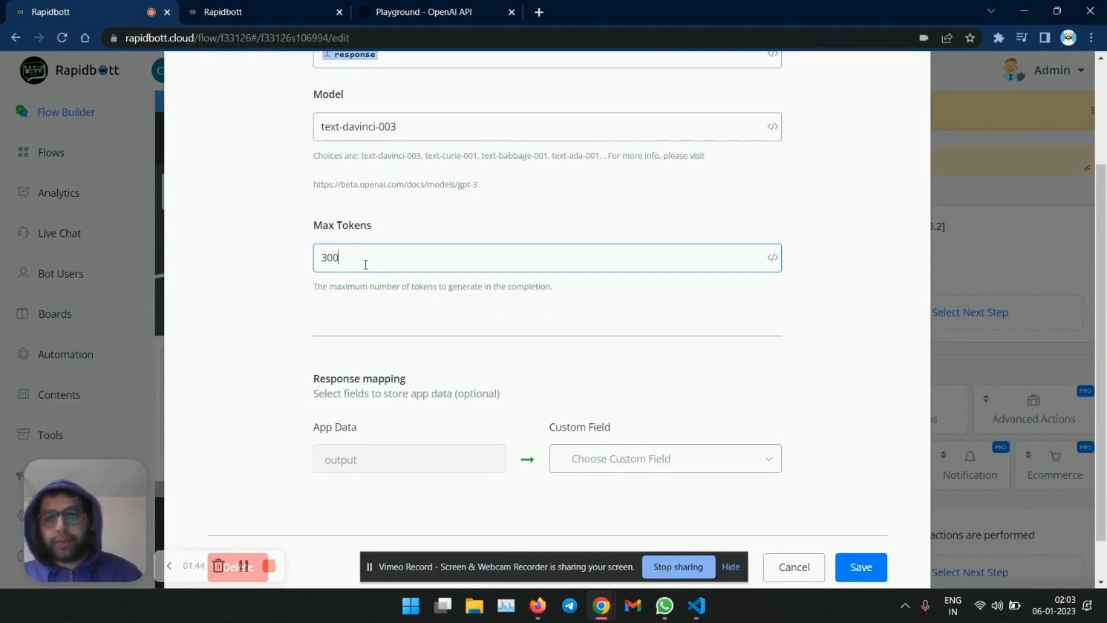
- Map the output app data to the custom field query and save the action
scroll(366, 266, down, 2)
click(278, 291)
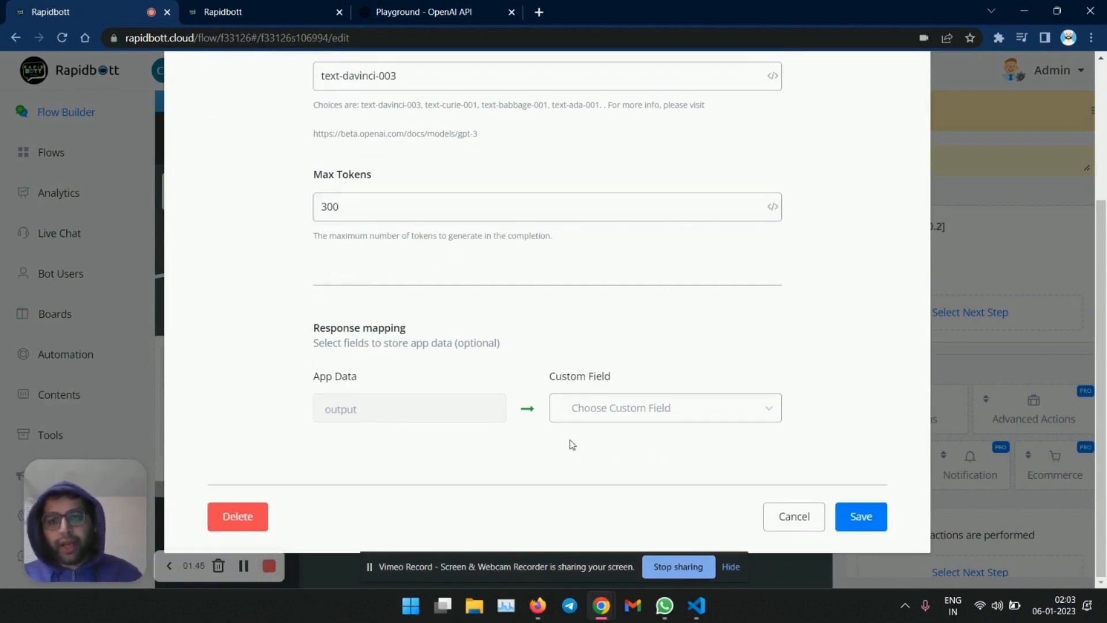
click(612, 418)
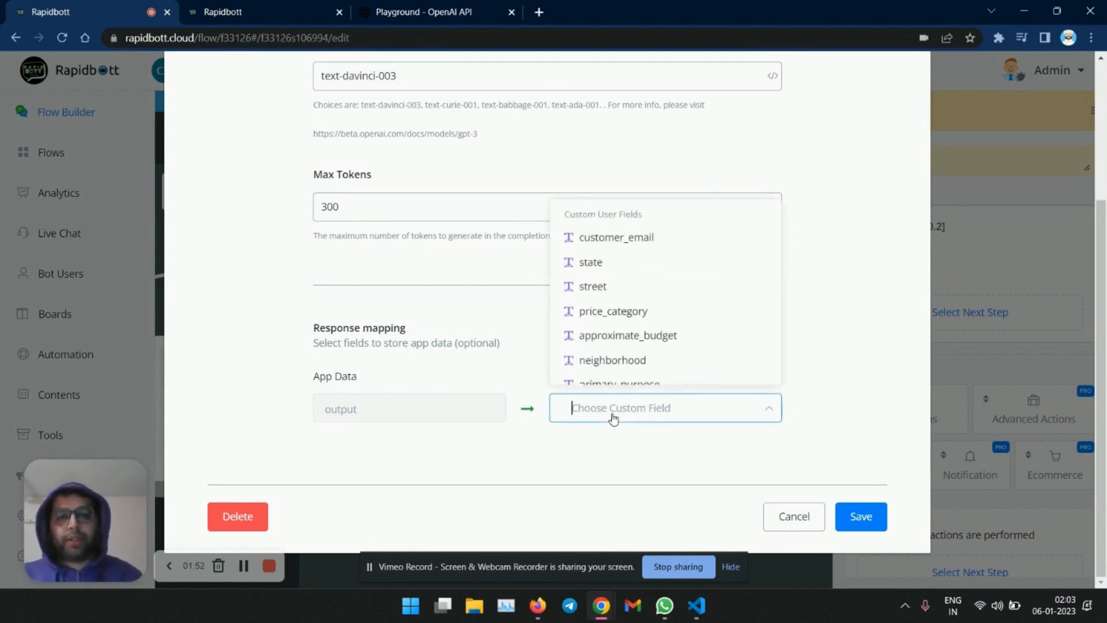
text(query)
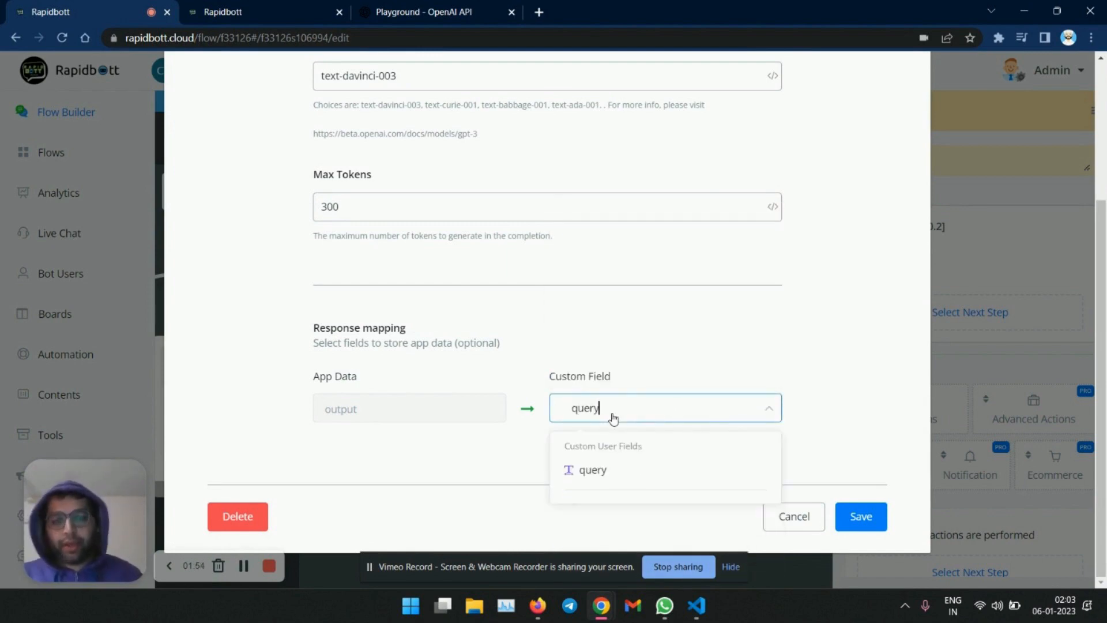
click(630, 474)
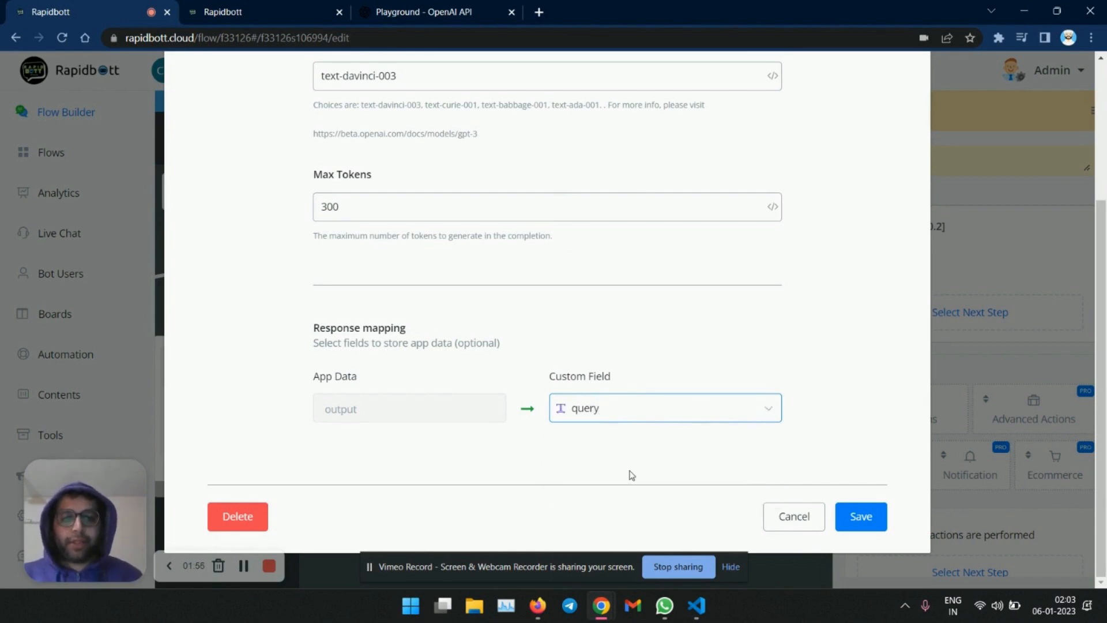
click(859, 516)
click(708, 449)
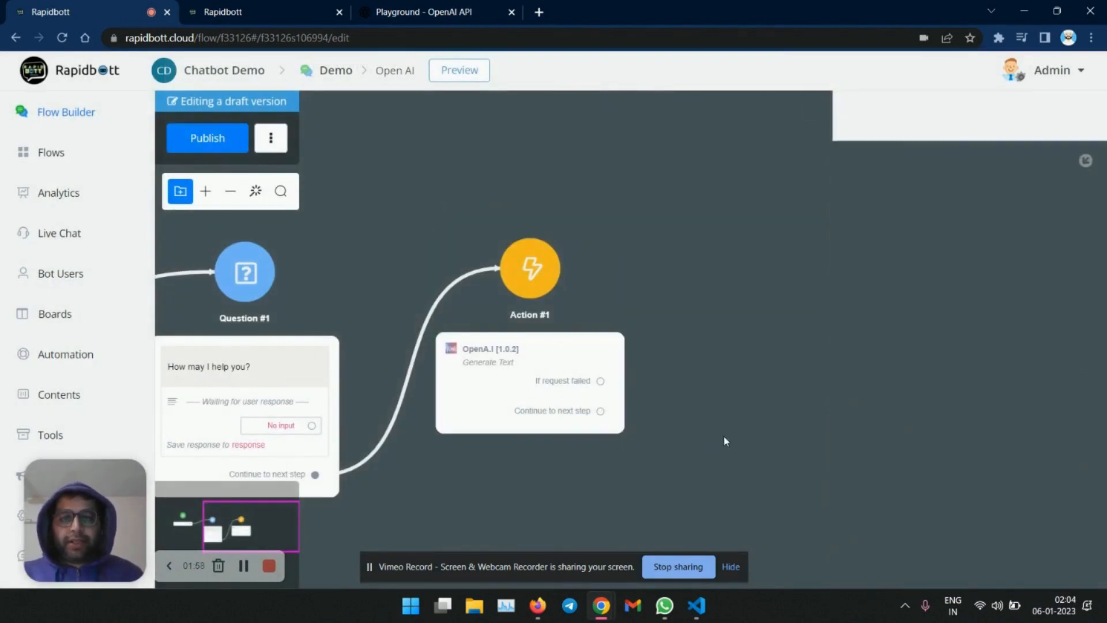
- Add a Send Message step after the action with the text {{query}}
drag(535, 419, 696, 249)
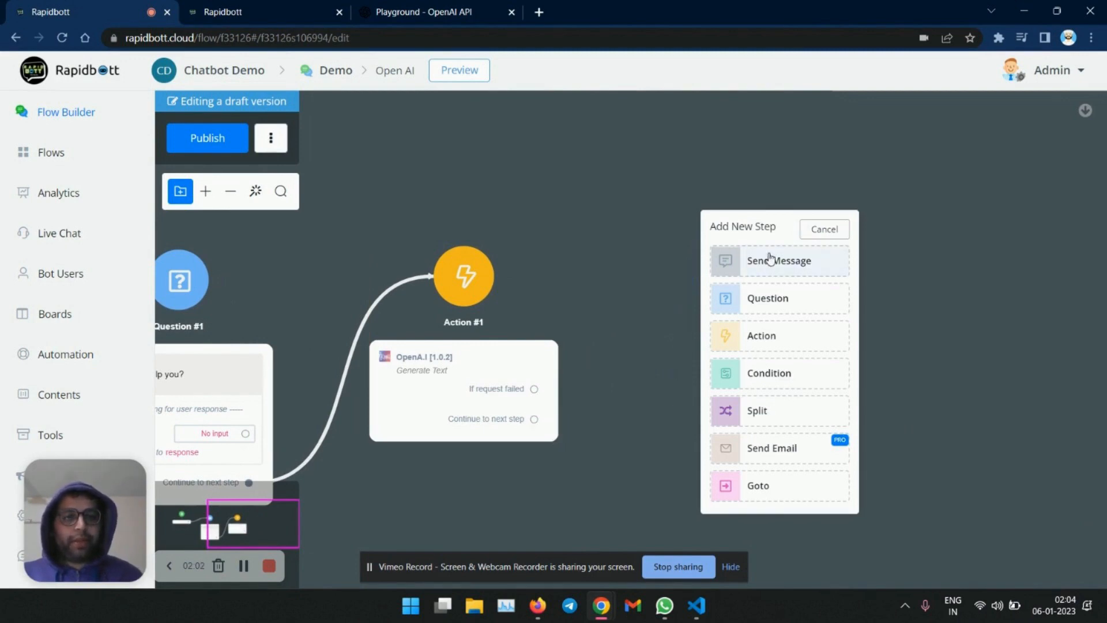
click(770, 259)
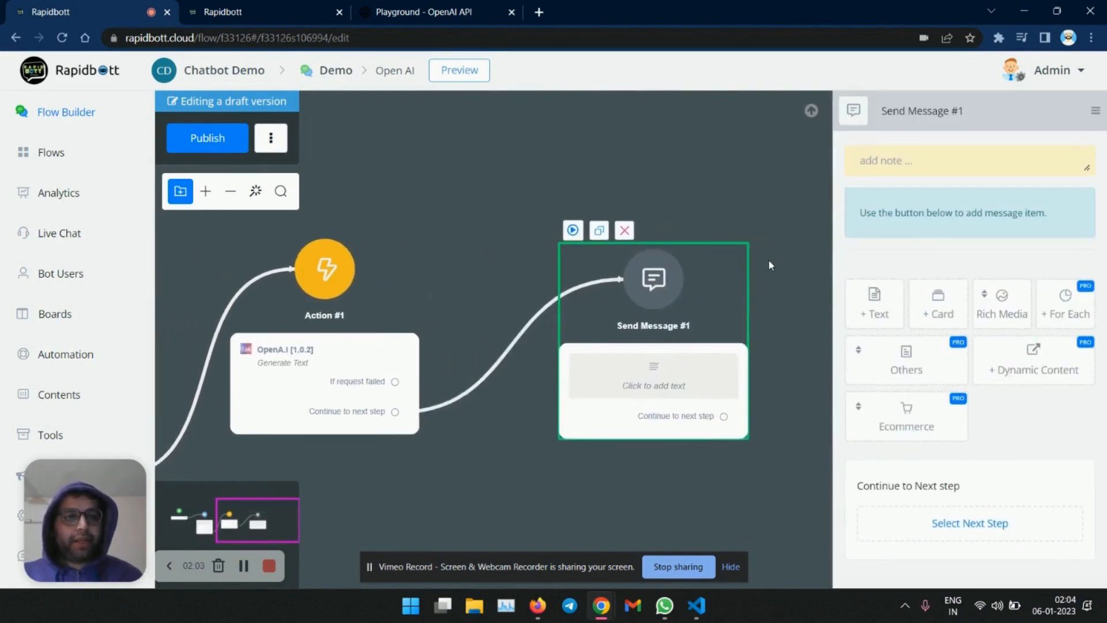
click(875, 306)
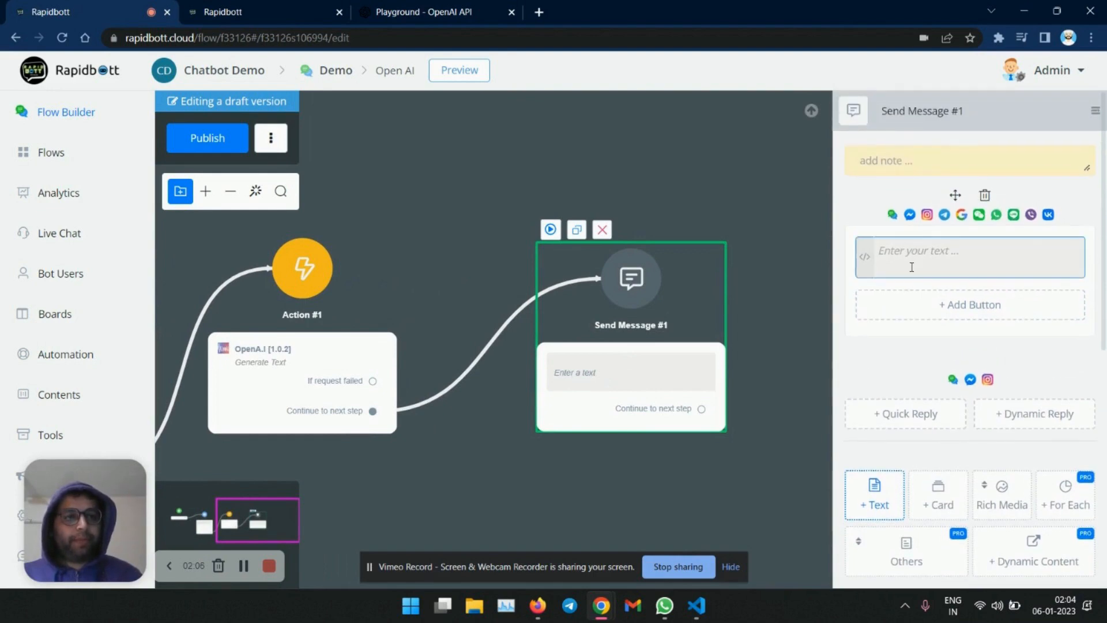
text({{query)
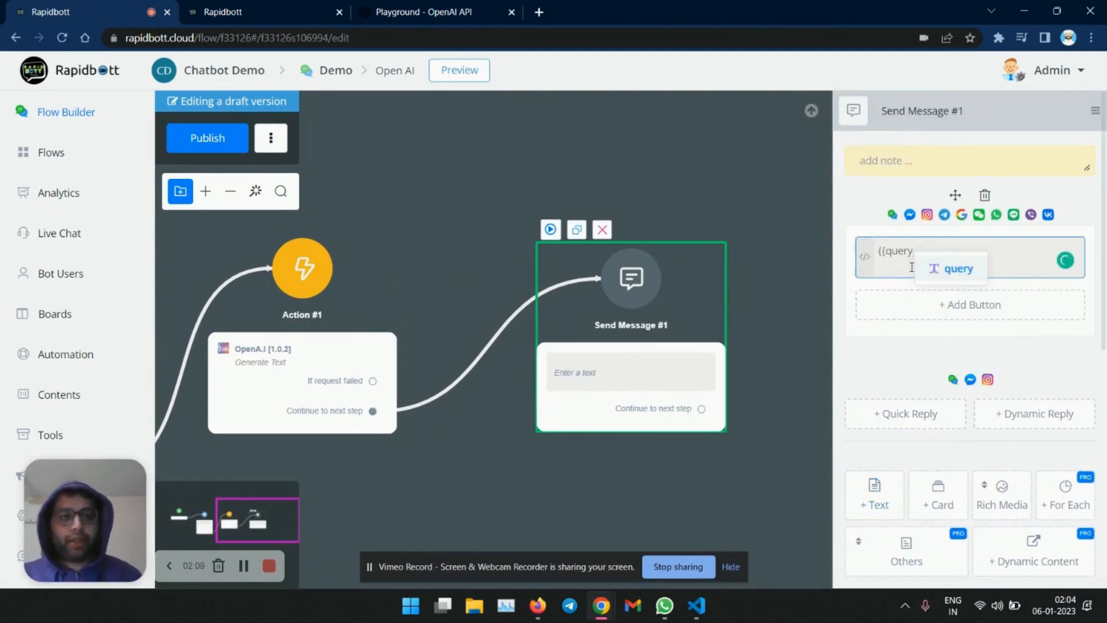
click(954, 268)
click(778, 291)
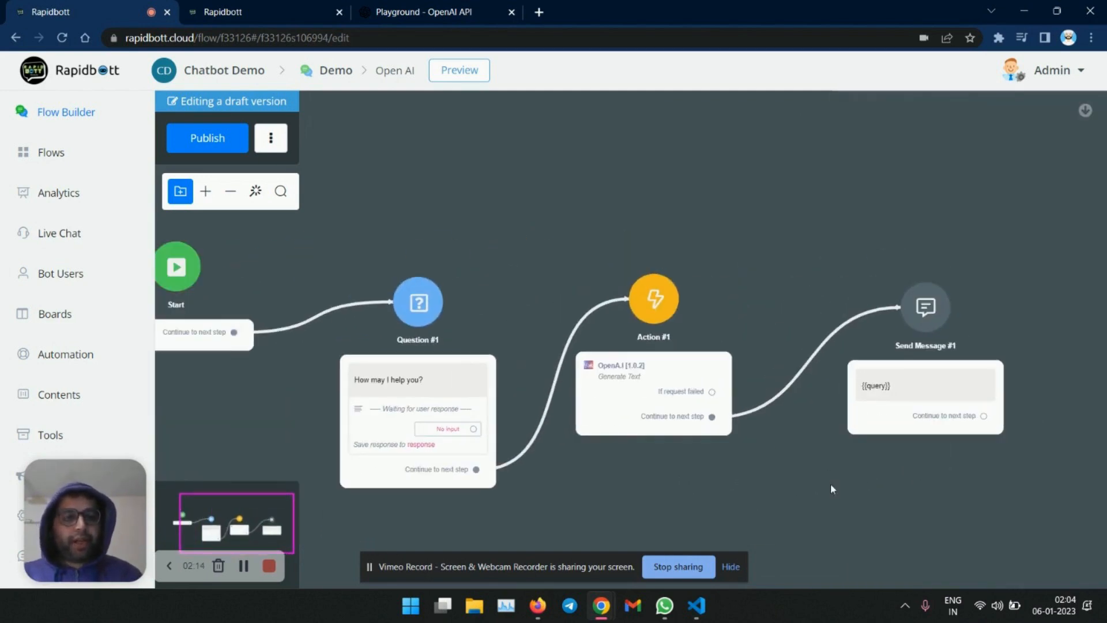
- Publish the flow
drag(1004, 392, 461, 277)
click(588, 193)
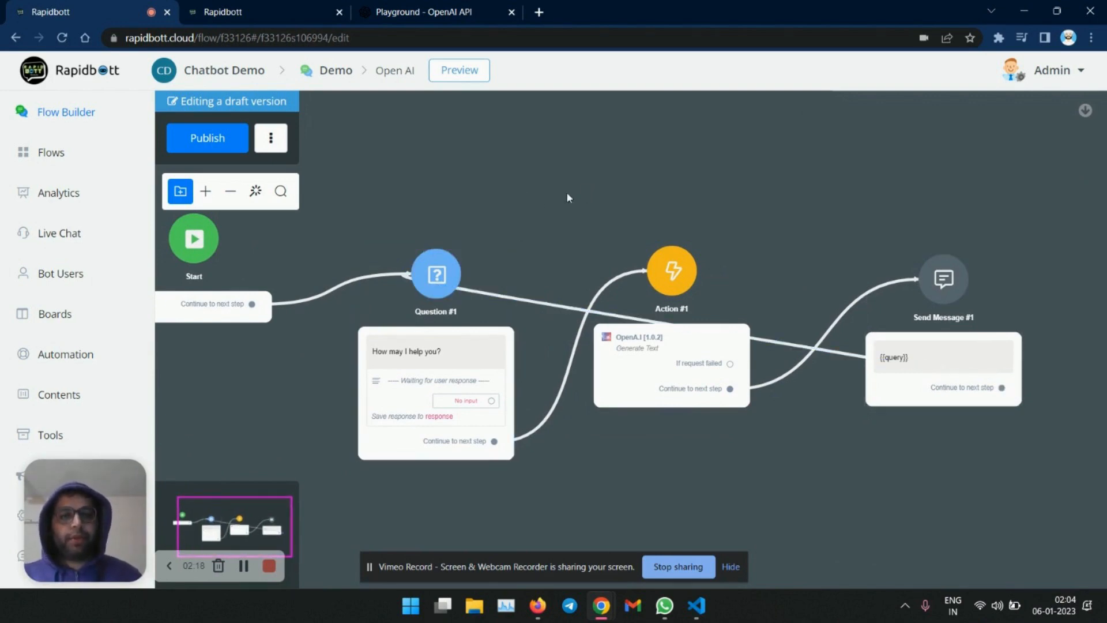
click(217, 146)
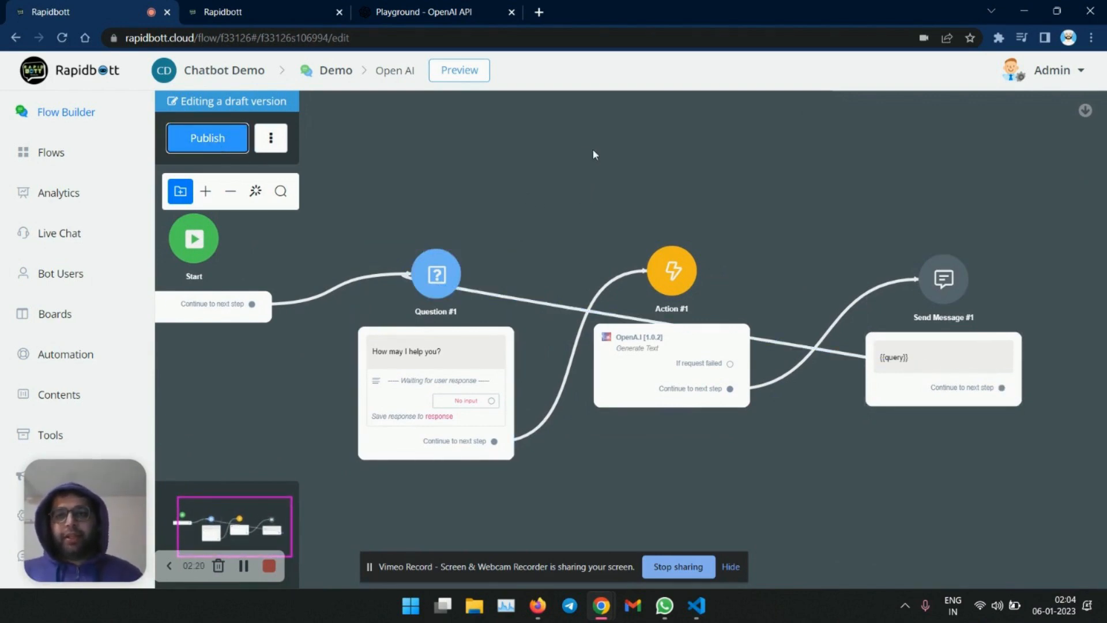
- Preview the bot in a web browser and start a conversation in the chat widget
click(453, 84)
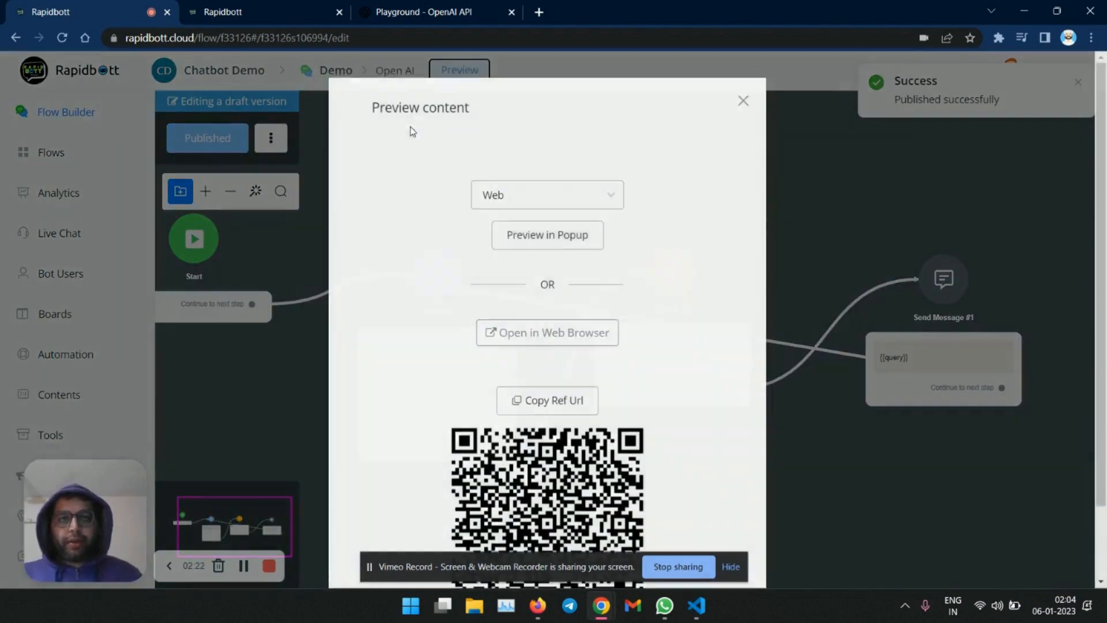
click(569, 342)
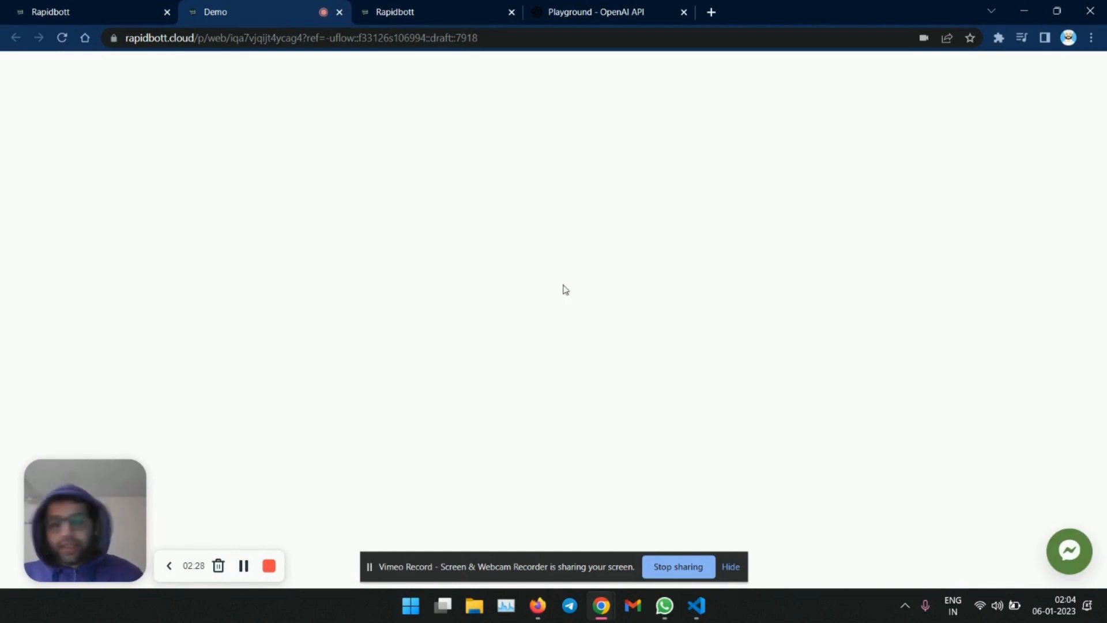
click(1065, 548)
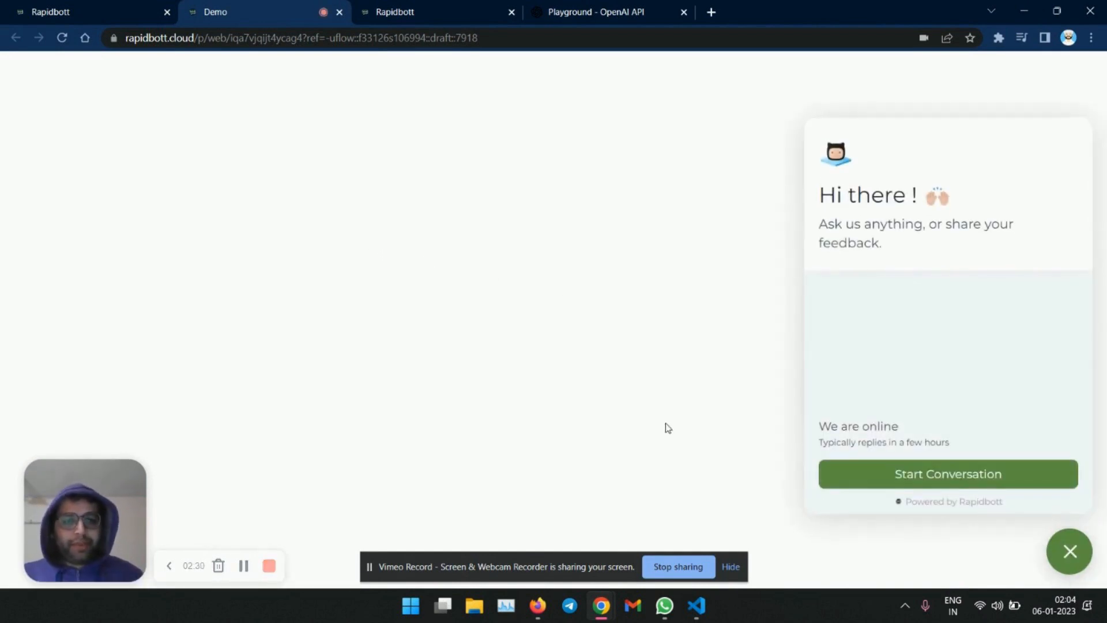
click(842, 480)
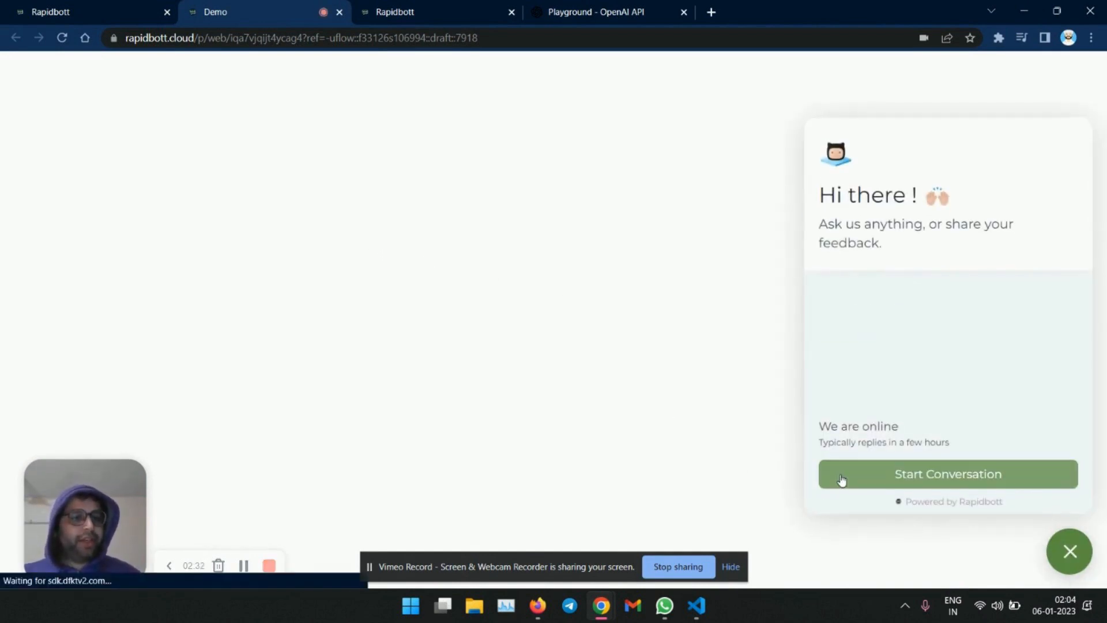
click(730, 567)
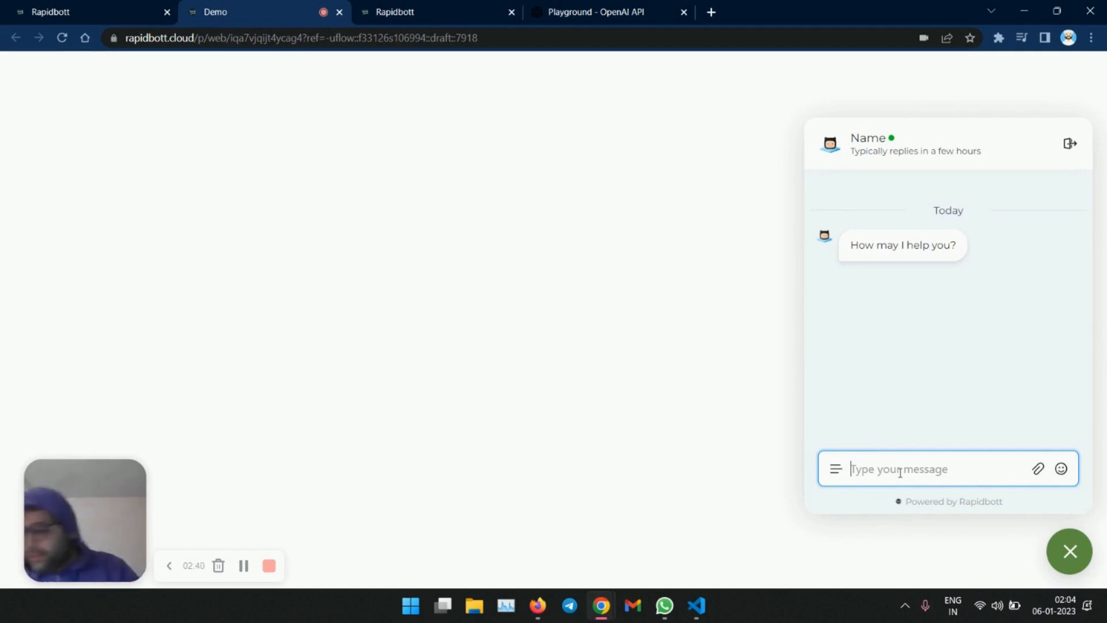
- Send the message "Give me tips on SEO" to the bot in the chat widget
text(HOw)
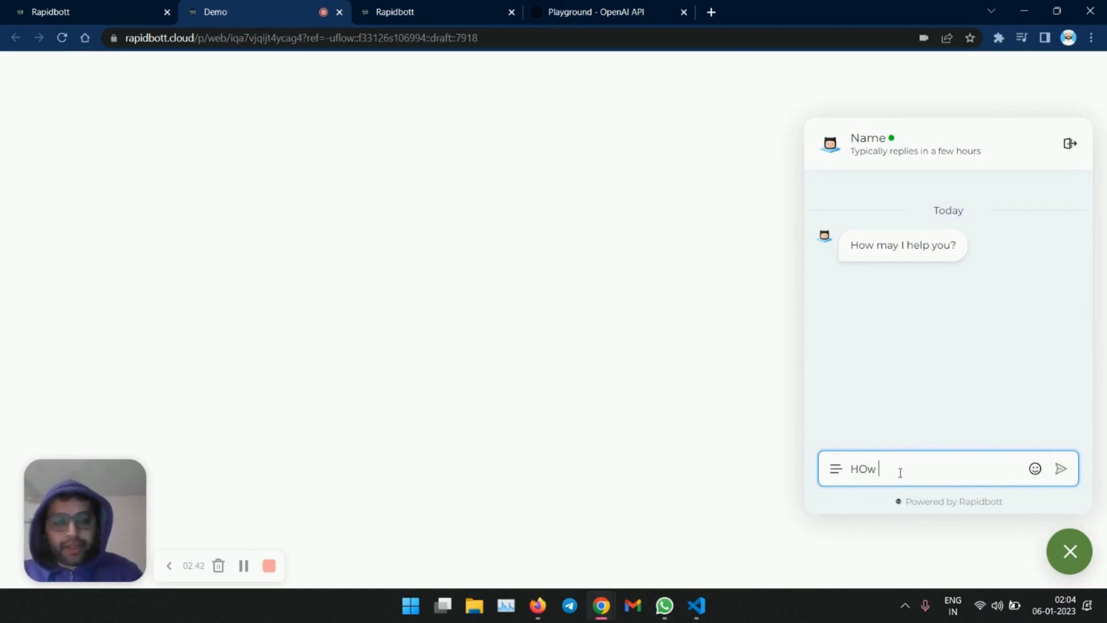
key(BackSpace)
text(ey)
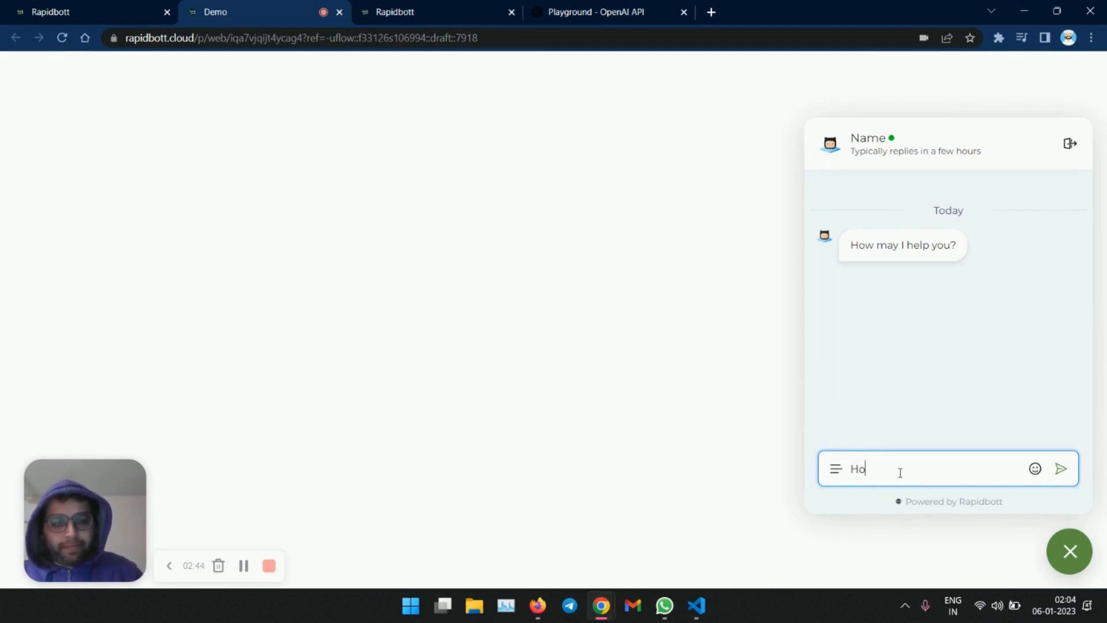
key(BackSpace)
key(BackSpace)
key(BackSpace)
text(Give me)
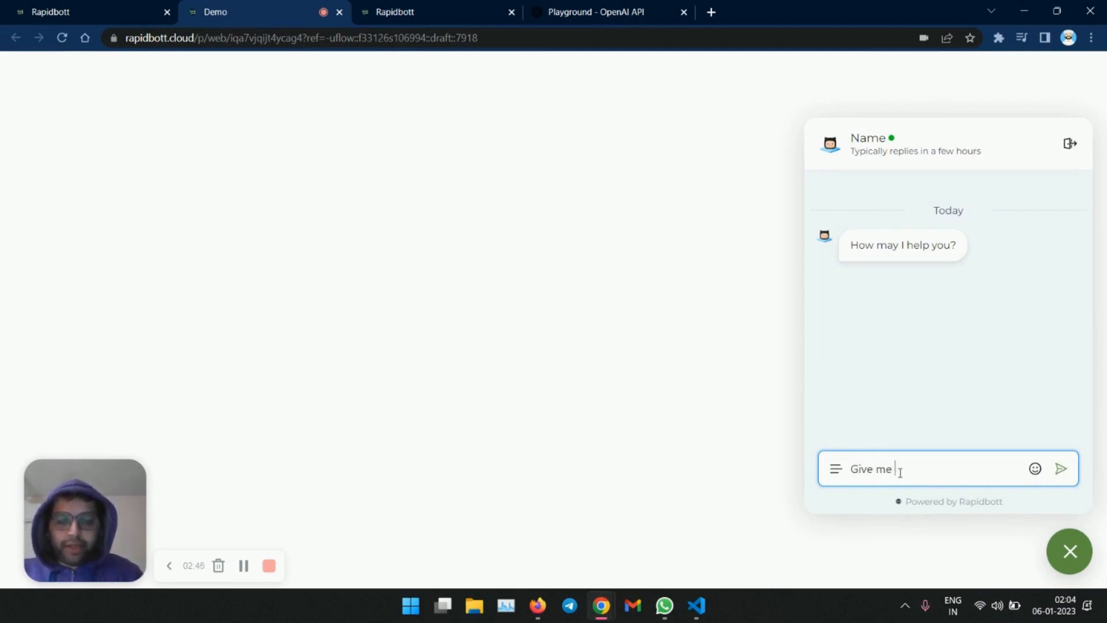
text( 3 top)
key(BackSpace)
key(BackSpace)
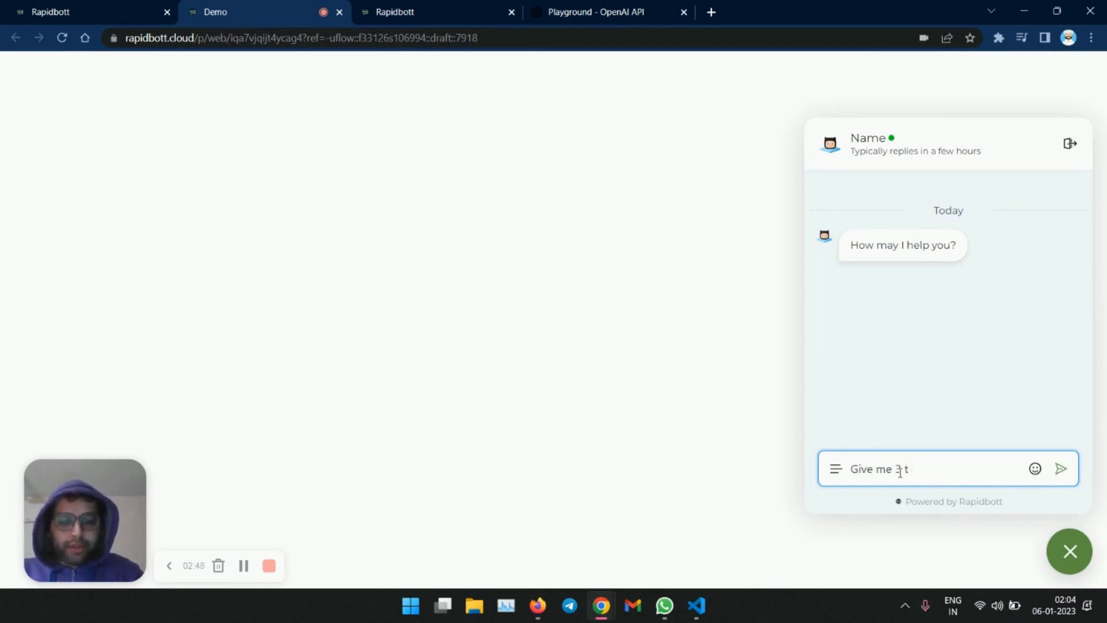
text(ips)
key(BackSpace)
key(BackSpace)
key(BackSpace)
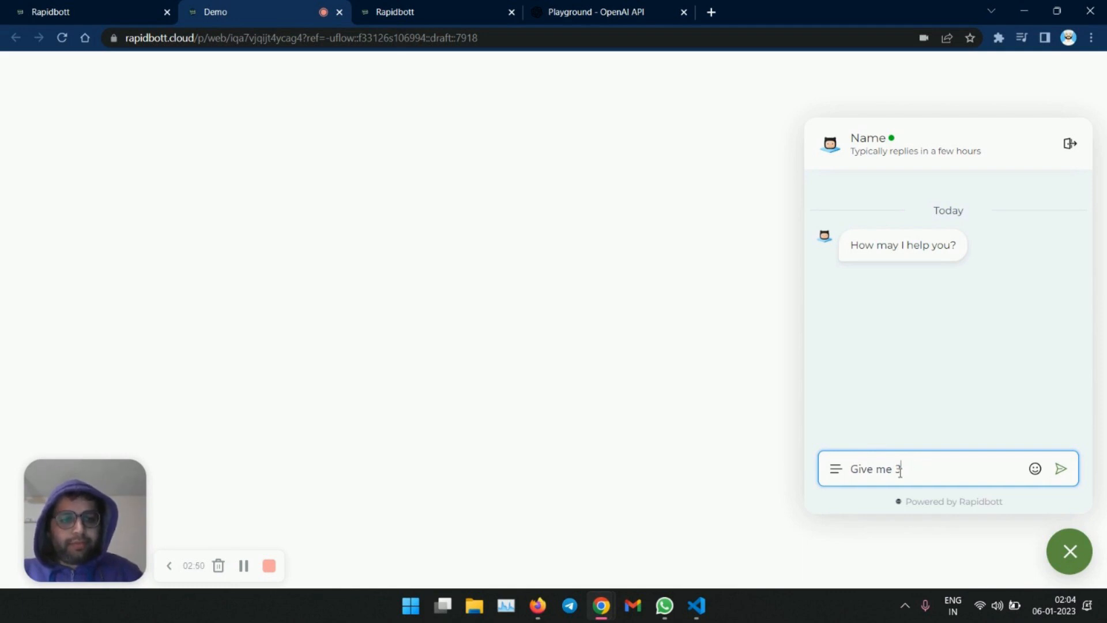
key(BackSpace)
text(tips )
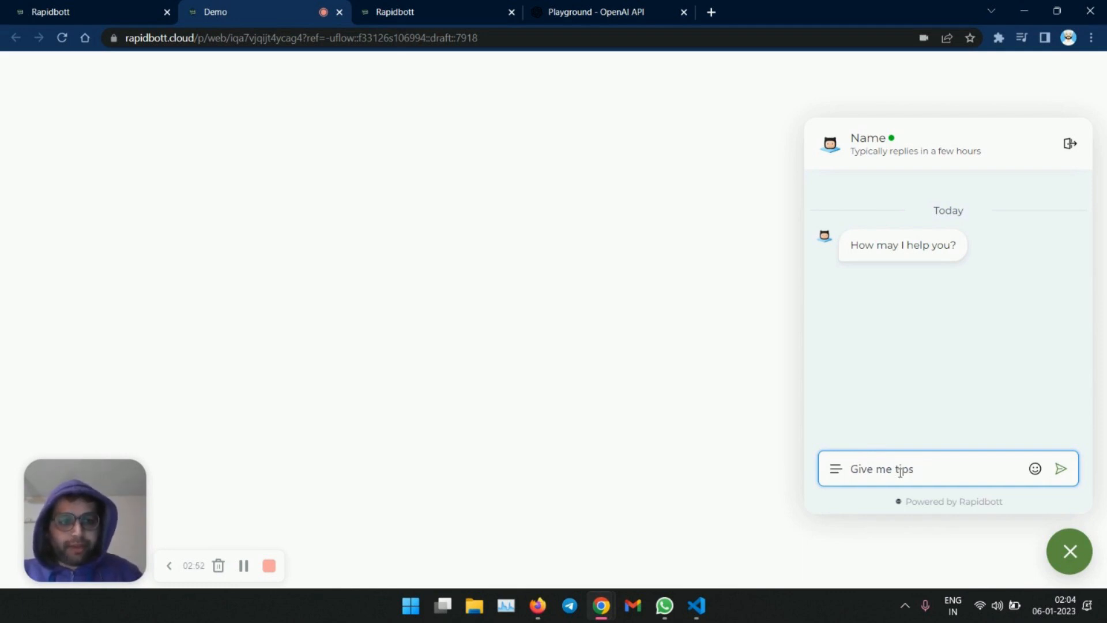
text(on SEO)
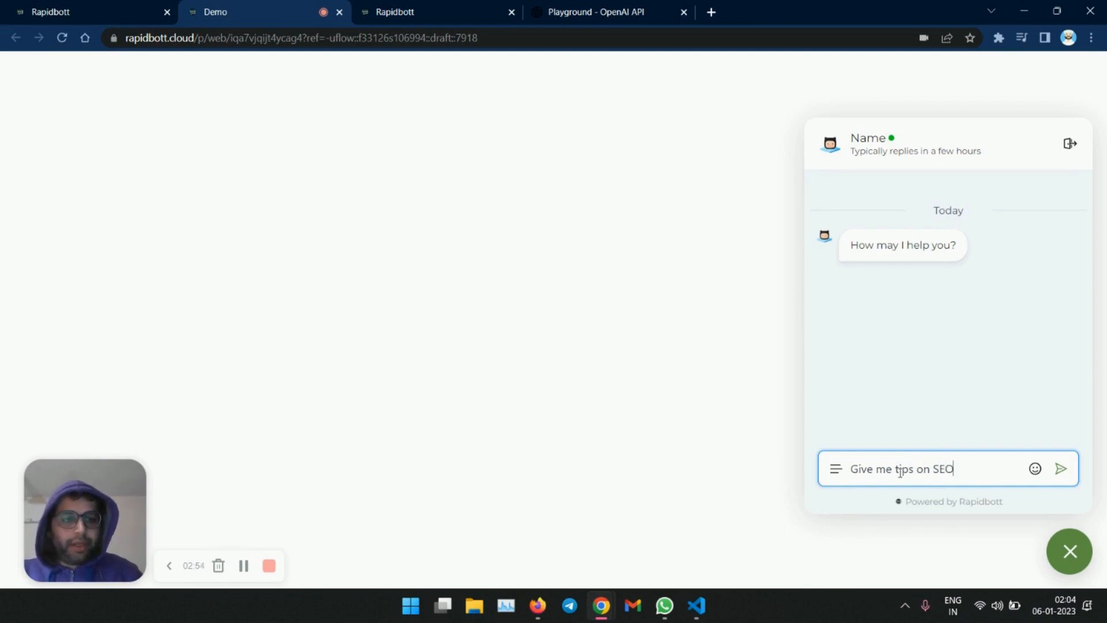
key(Return)
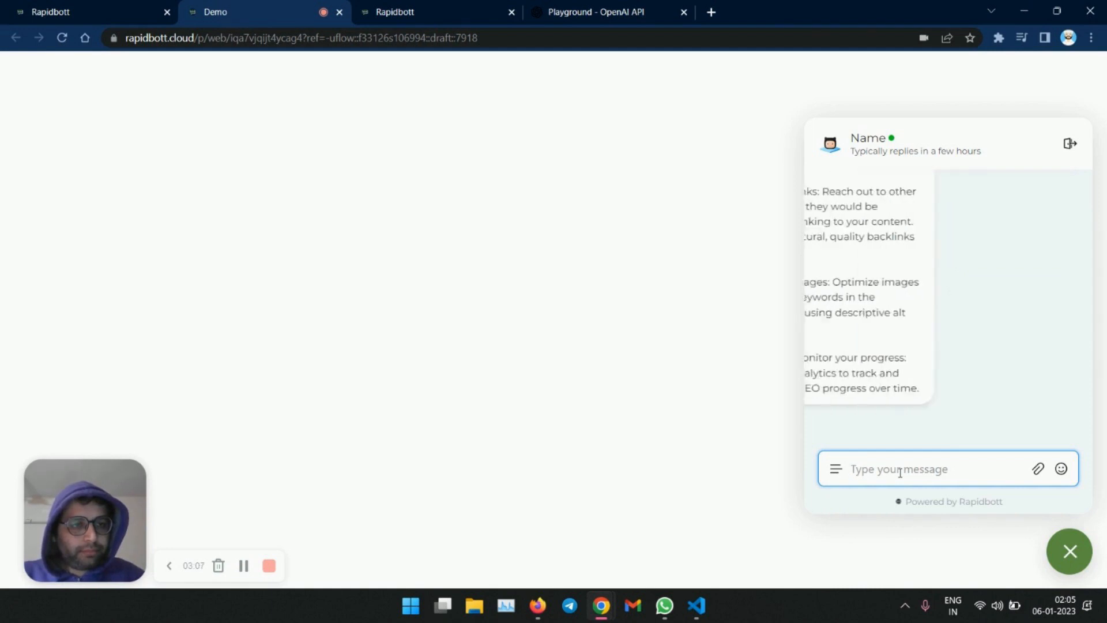
- Ask the bot "How to build a brand?" in the chat widget
scroll(957, 380, up, 8)
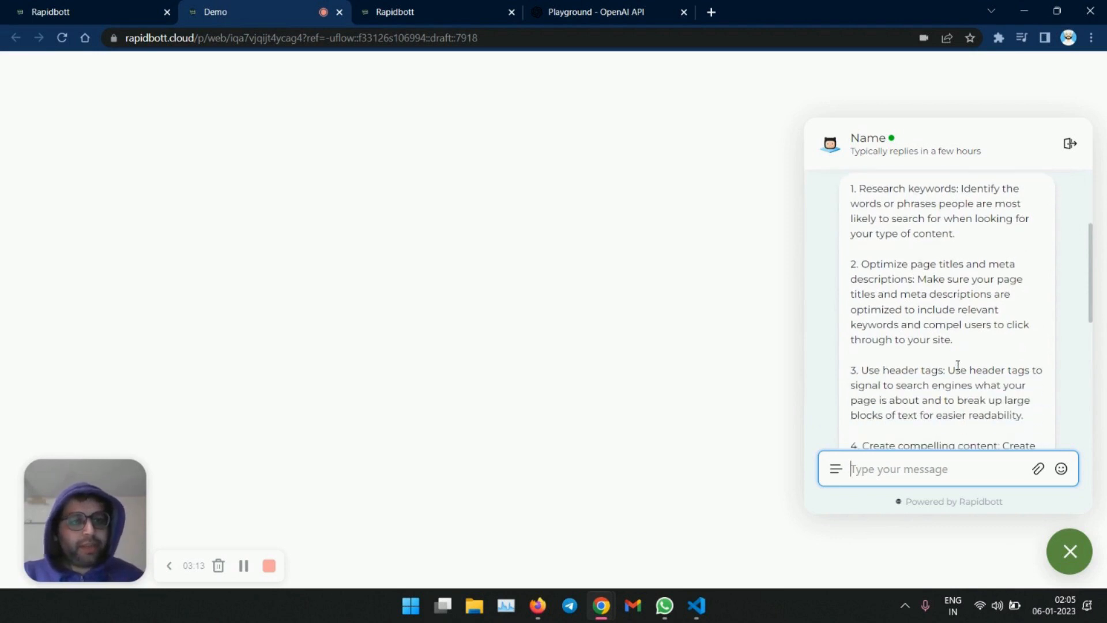
scroll(958, 366, down, 1)
scroll(958, 364, down, 3)
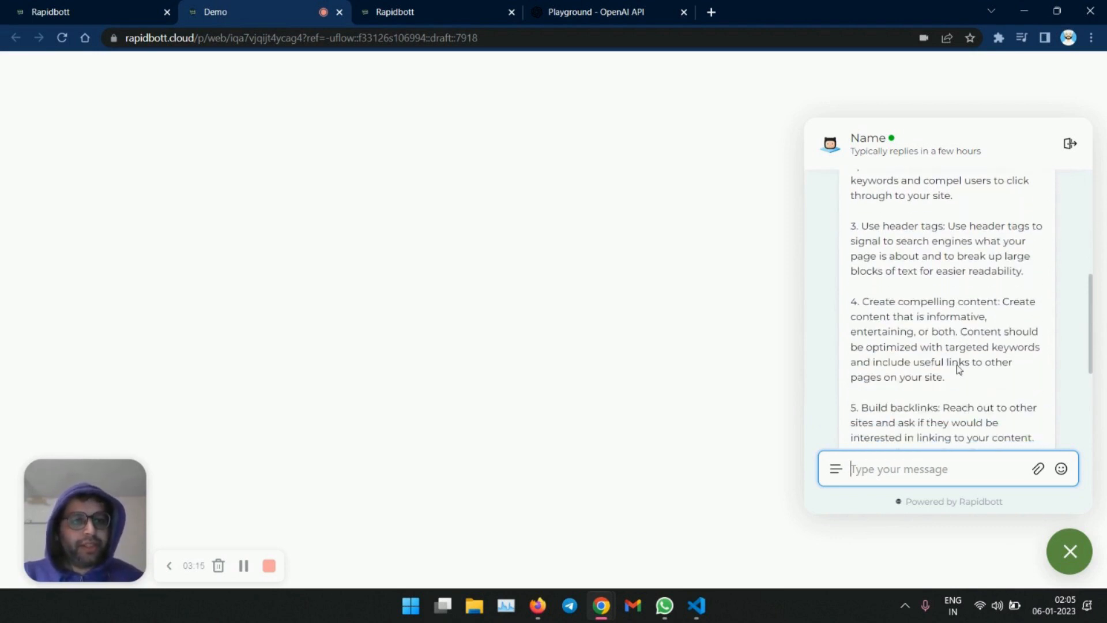
scroll(958, 369, down, 1)
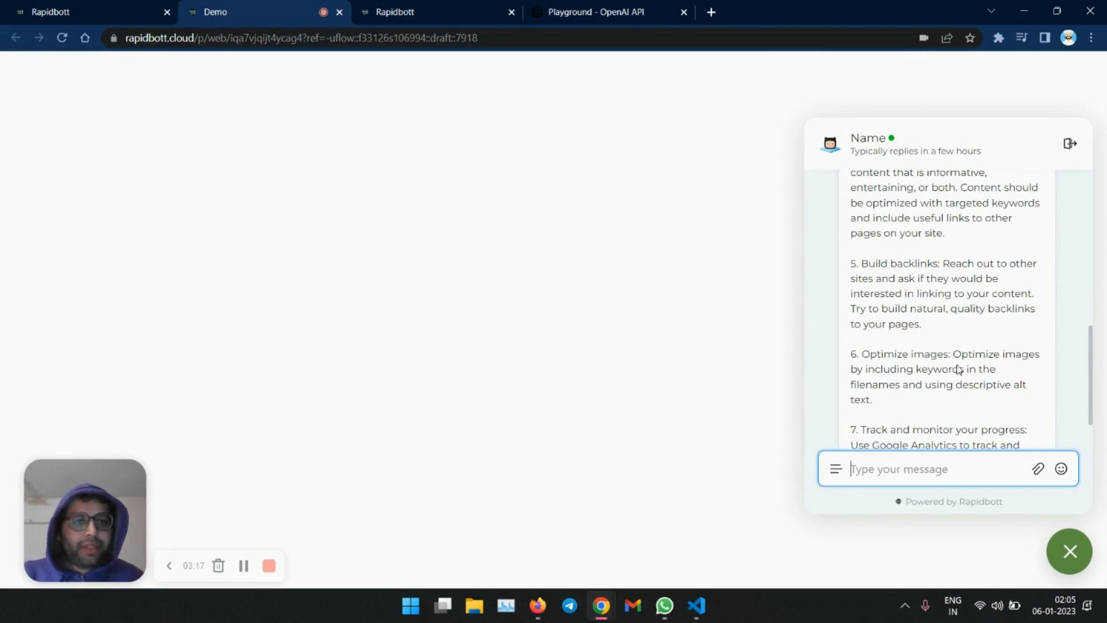
scroll(958, 369, down, 1)
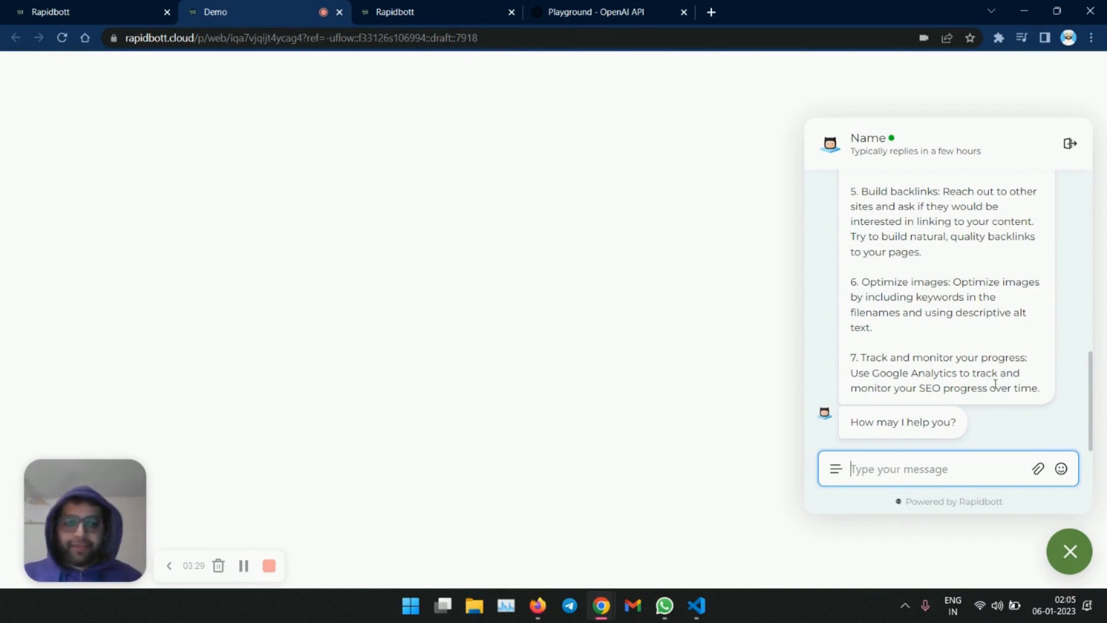
text(How )
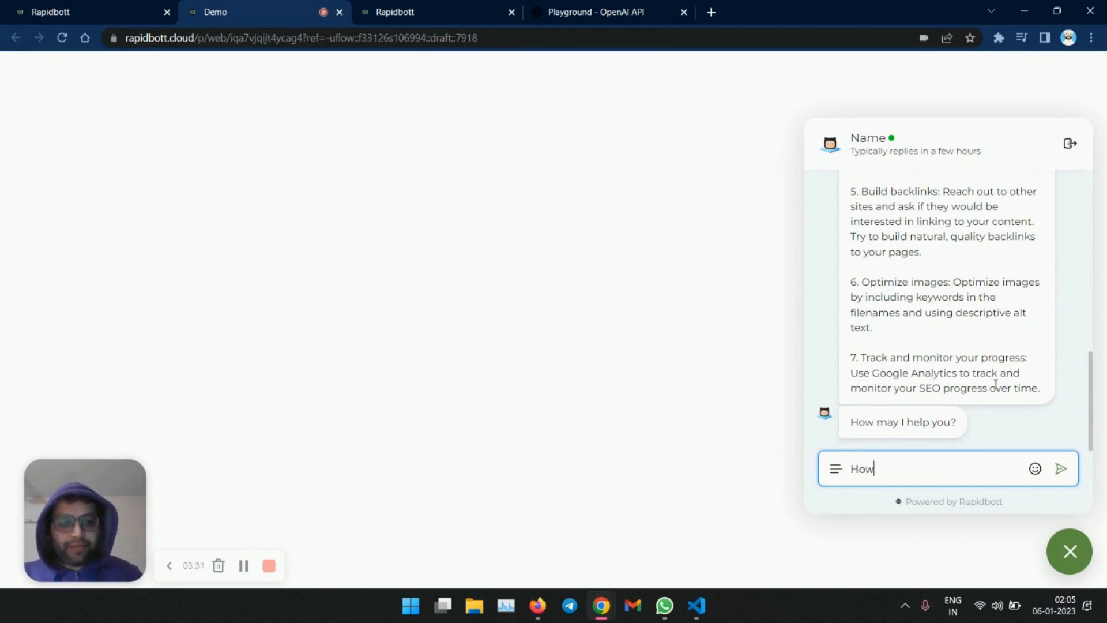
text(to build a)
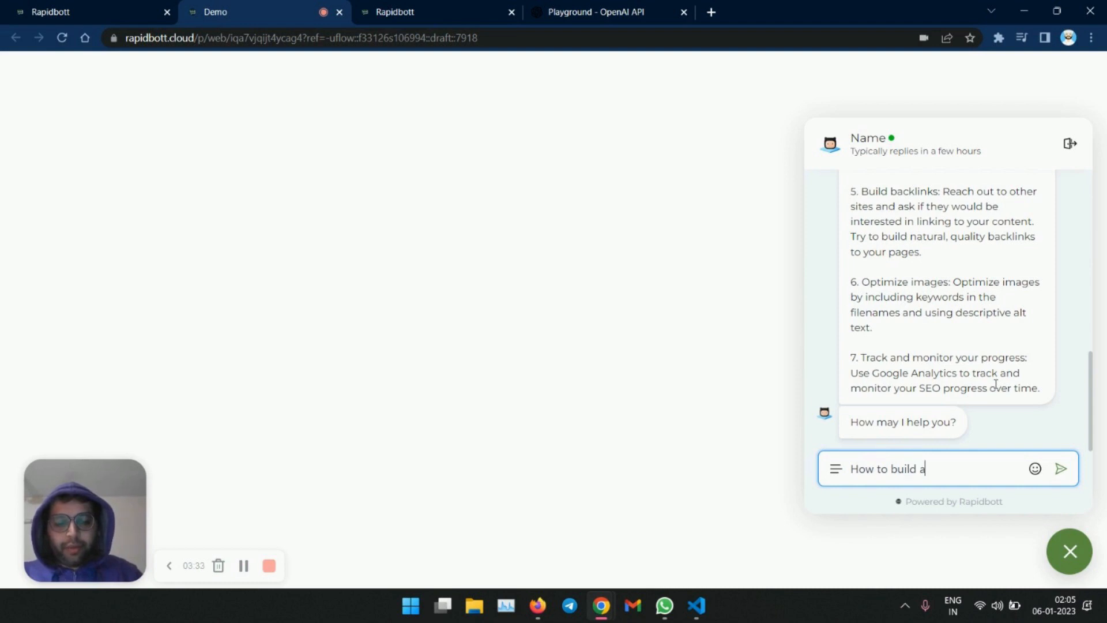
text( brand?)
key(Return)
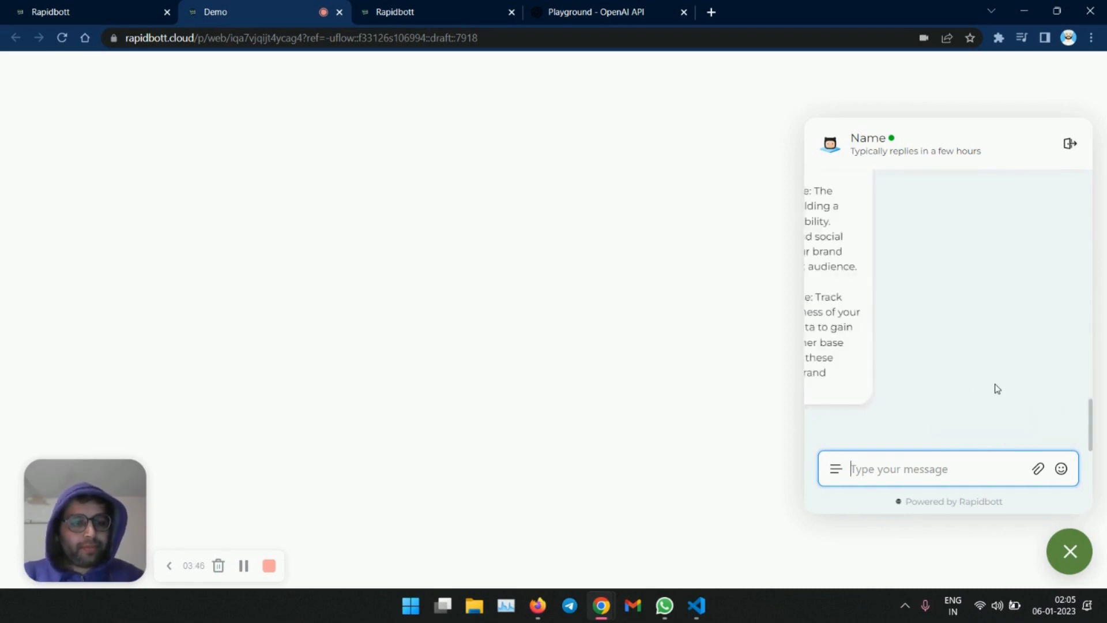
- Send the question "How to print in Python?" to the bot
scroll(996, 388, up, 10)
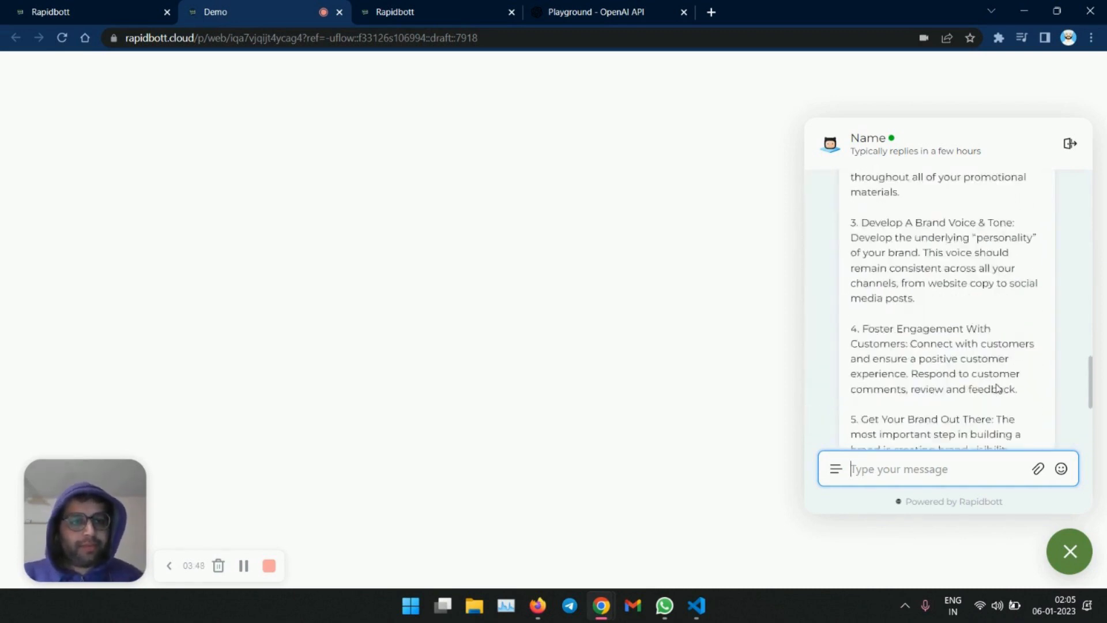
scroll(996, 388, down, 3)
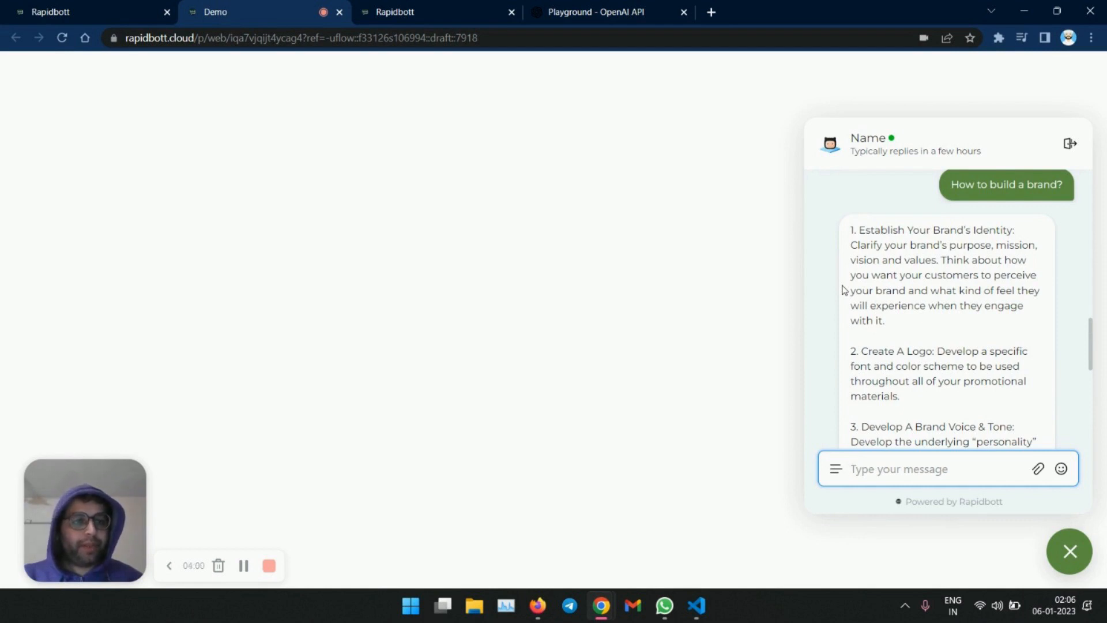
scroll(843, 290, down, 3)
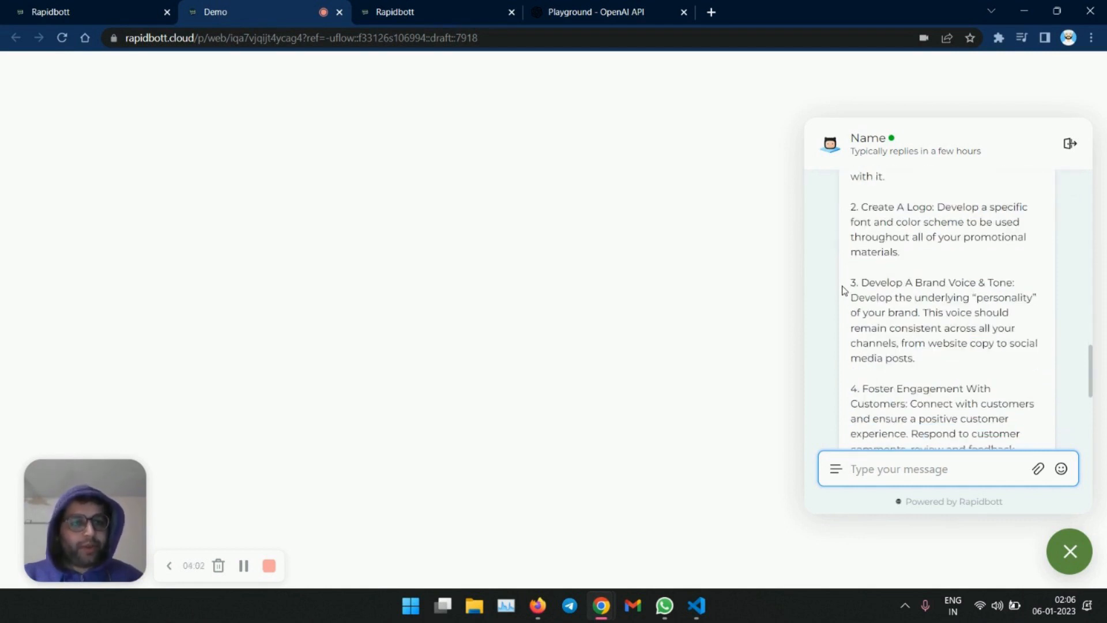
scroll(842, 290, down, 2)
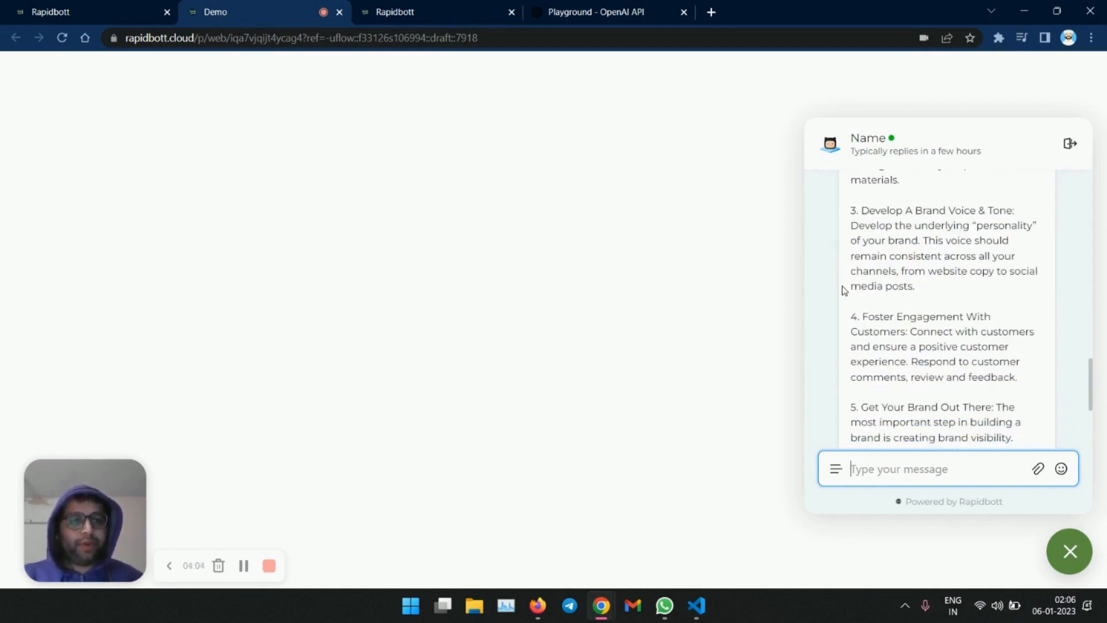
scroll(843, 290, down, 3)
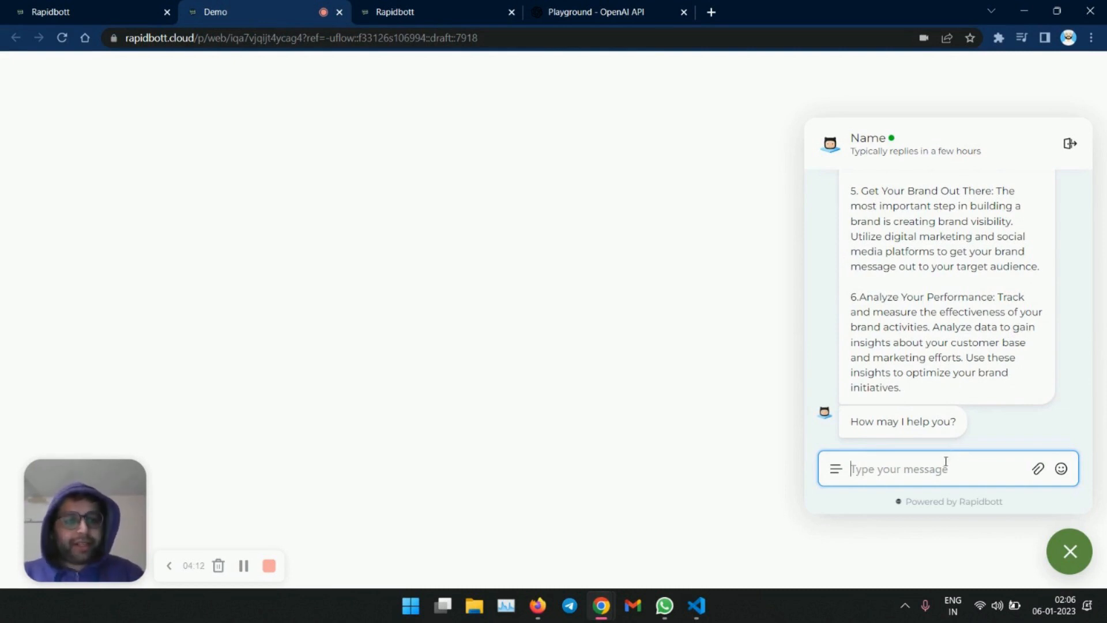
text(How to)
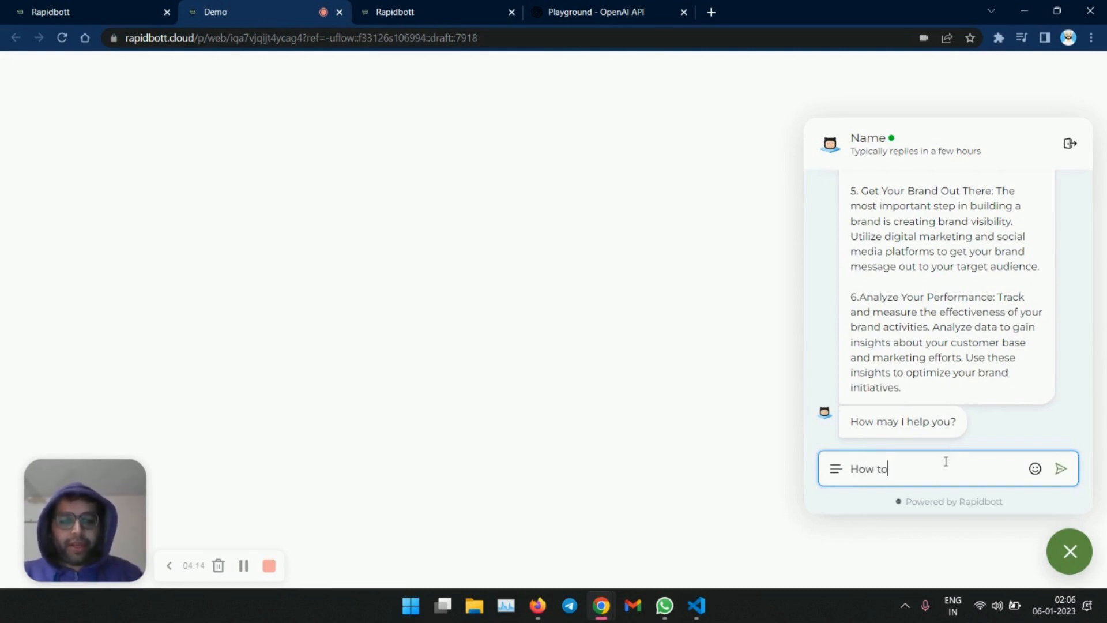
text( print i)
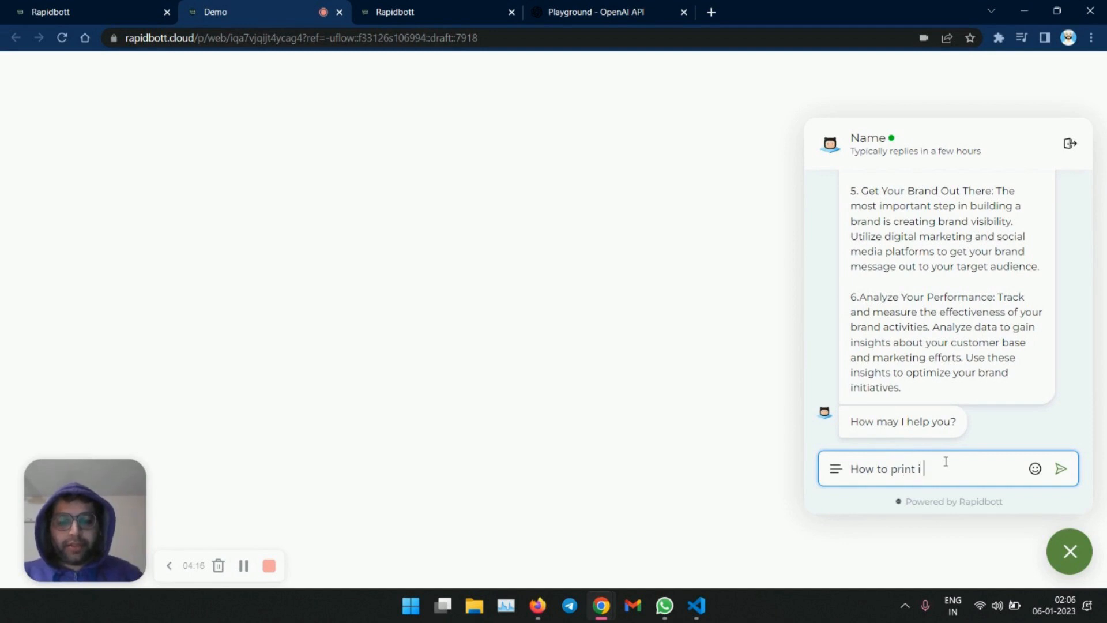
text(n Pytho)
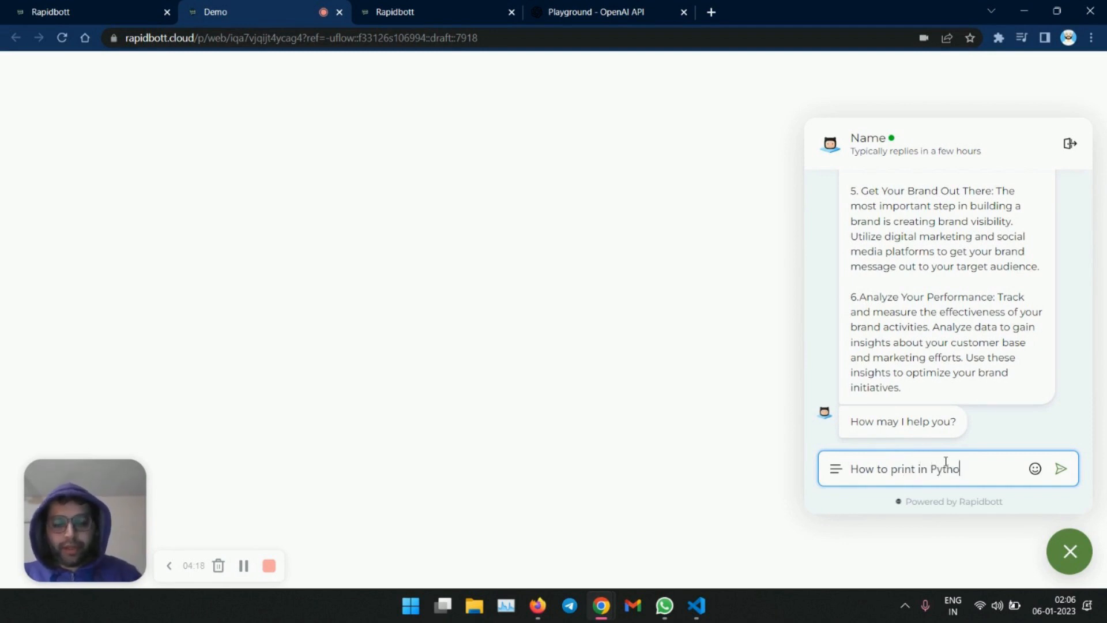
text(n?)
key(Return)
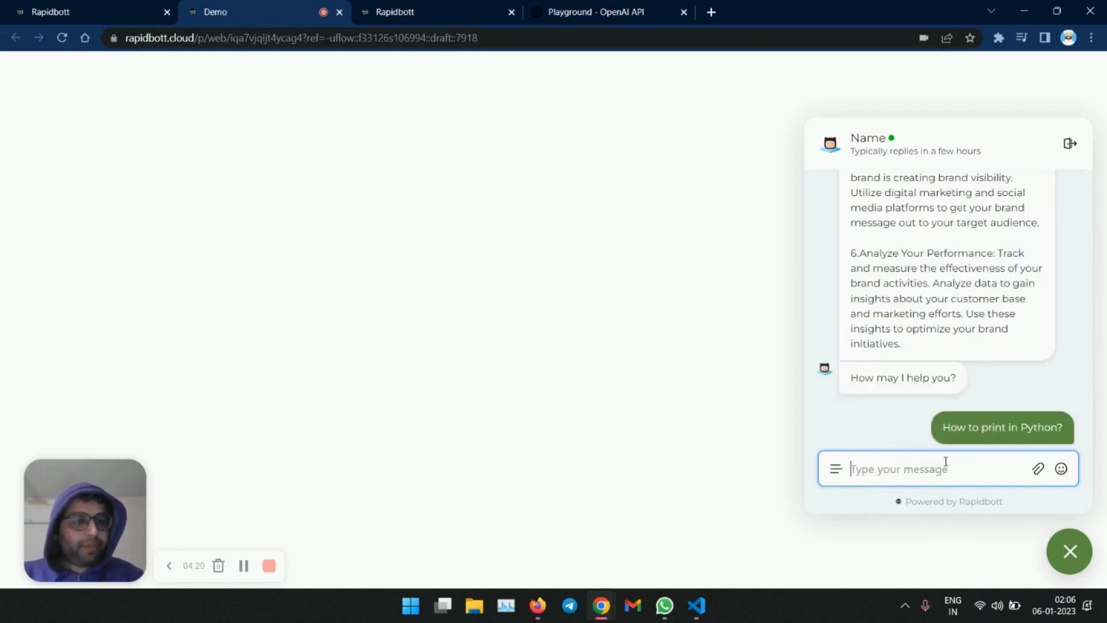